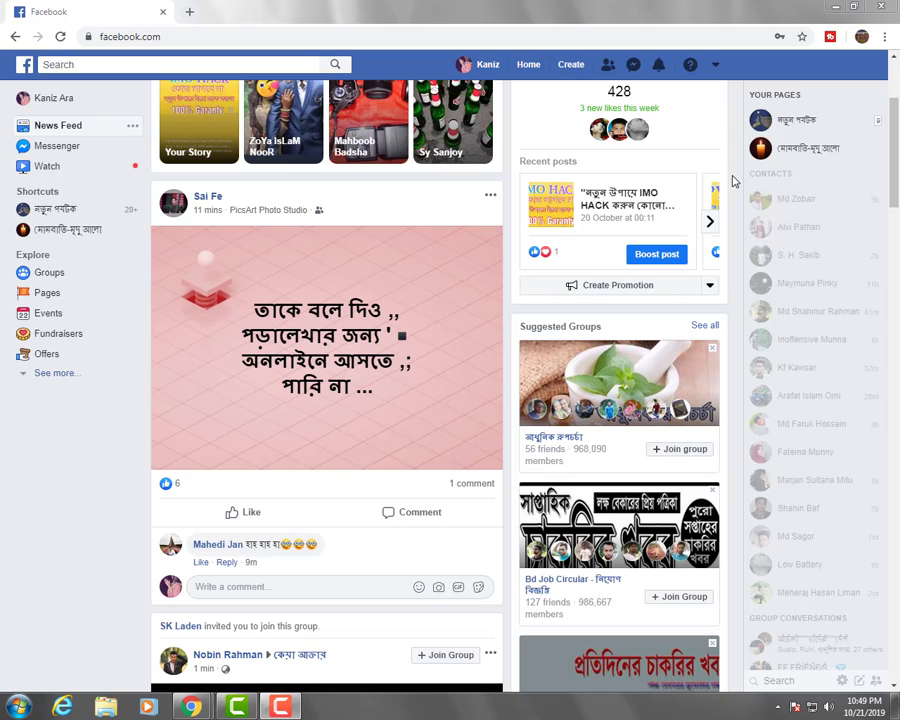
Step: Open the নতুন পর্যটক page from the account's list of managed pages
left_click(715, 67)
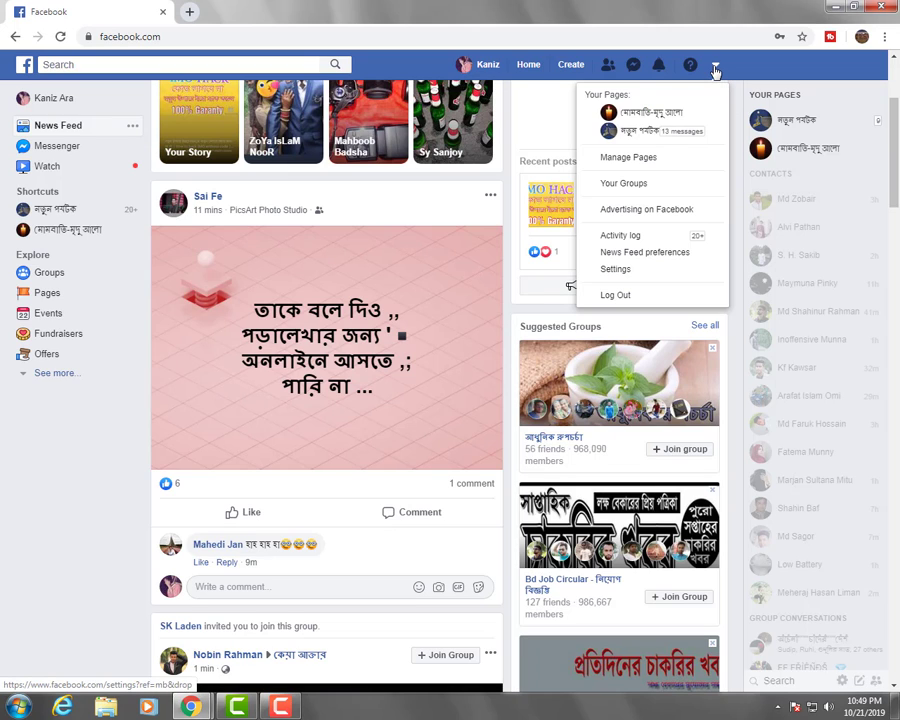
left_click(628, 136)
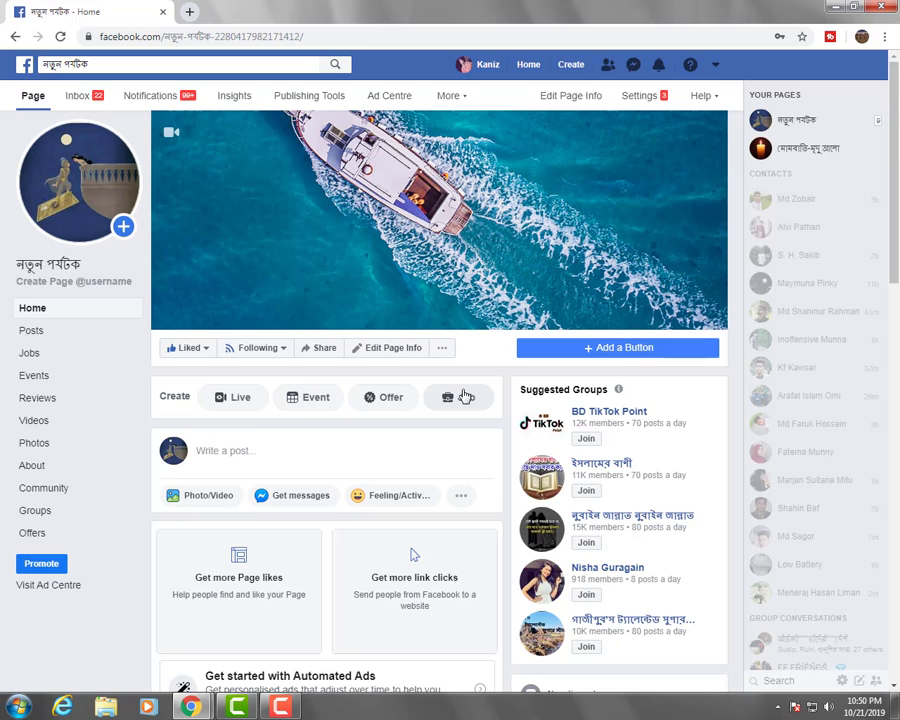
scroll(465, 397, "down", 1)
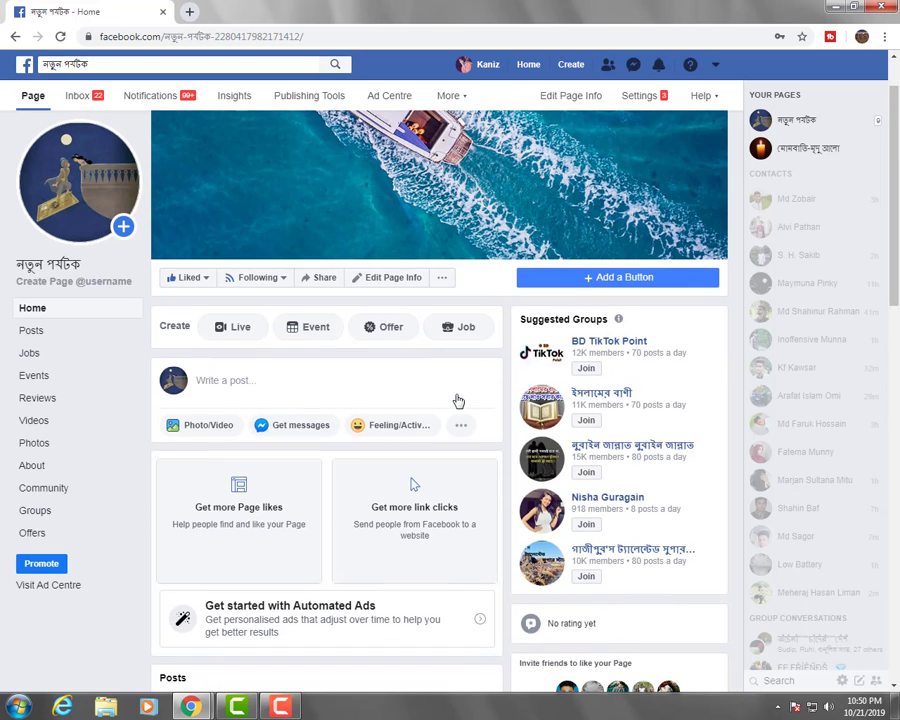
scroll(457, 394, "up", 1)
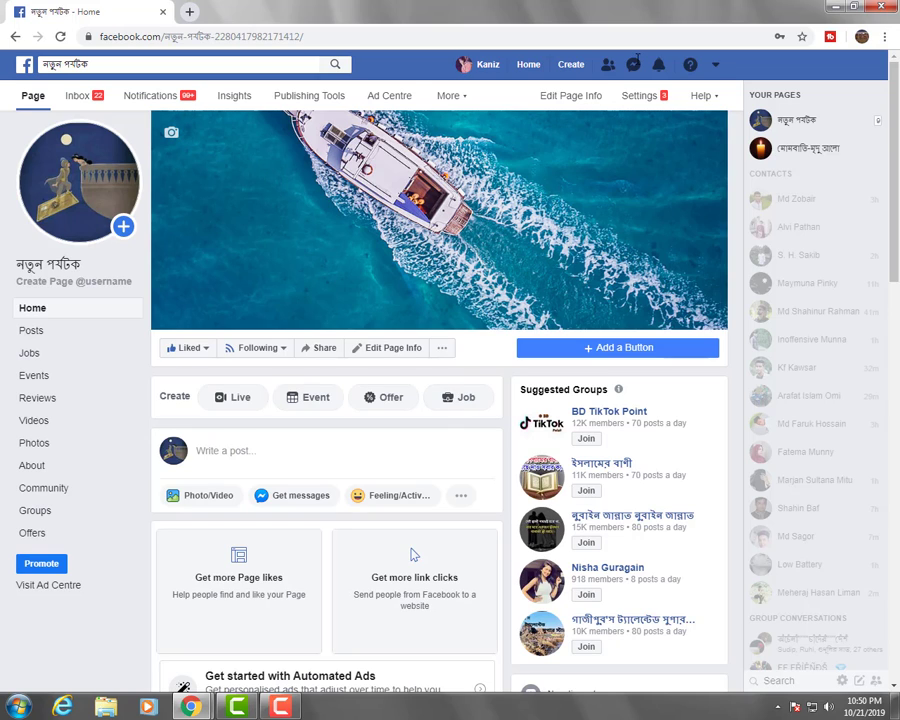
left_click(716, 65)
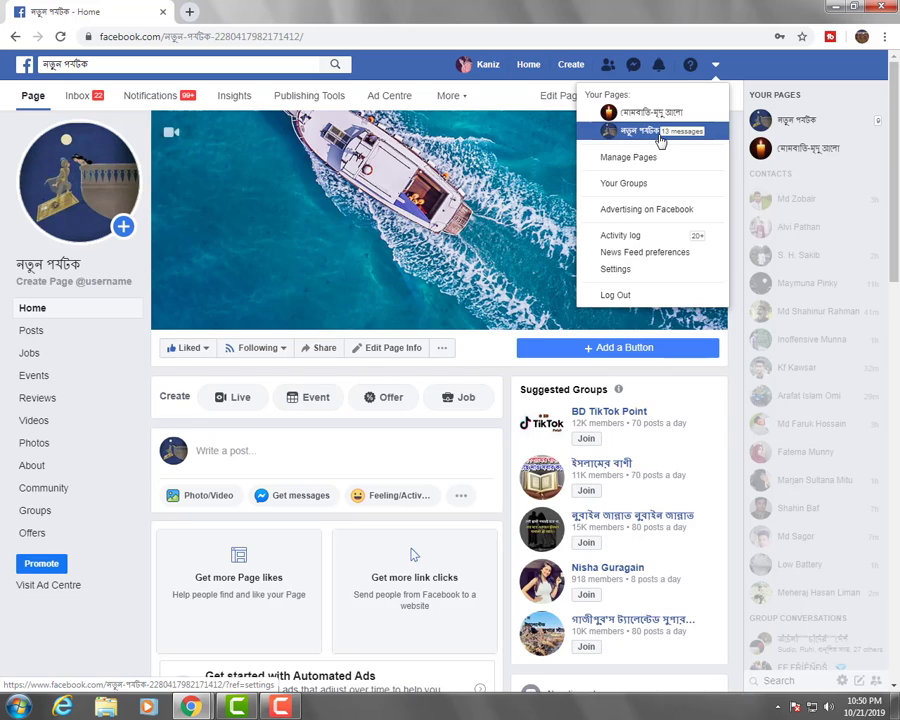
Step: Find the IMO HACK video post on the page and start boosting it
scroll(659, 141, "down", 2)
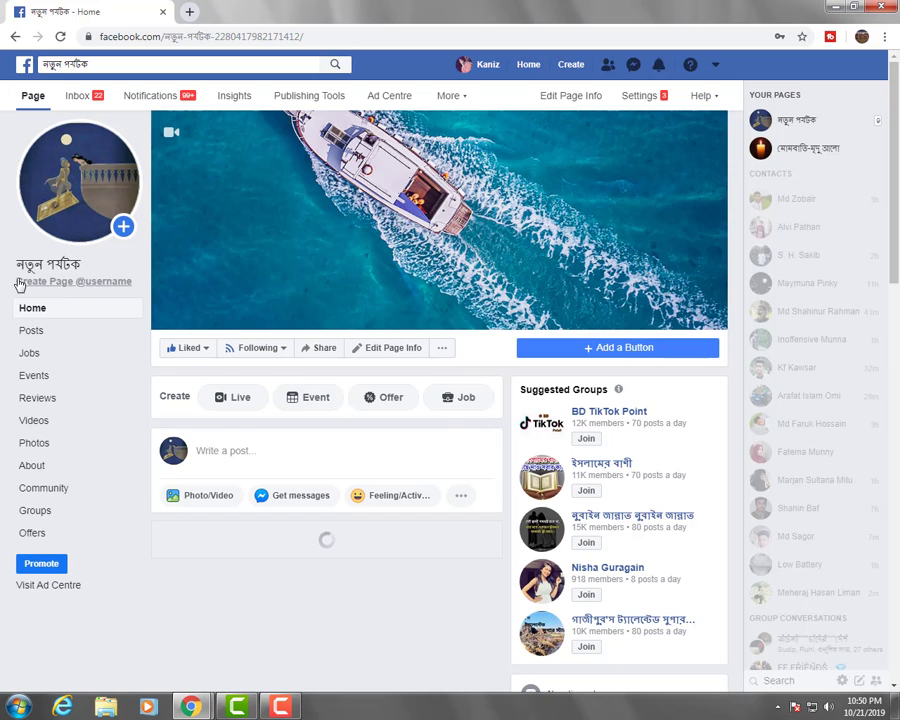
scroll(448, 437, "down", 2)
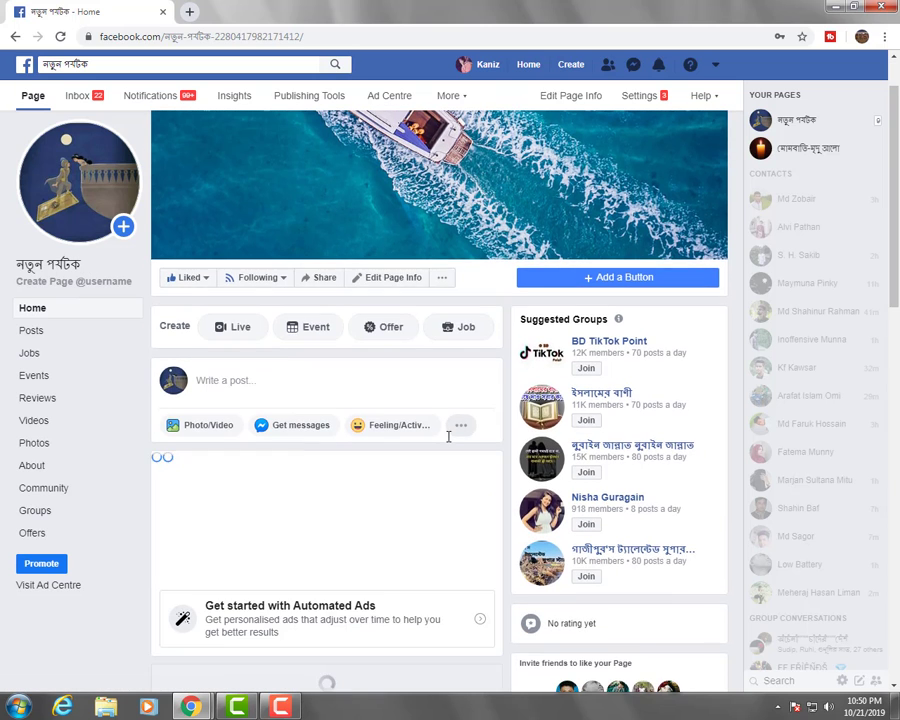
scroll(450, 443, "down", 2)
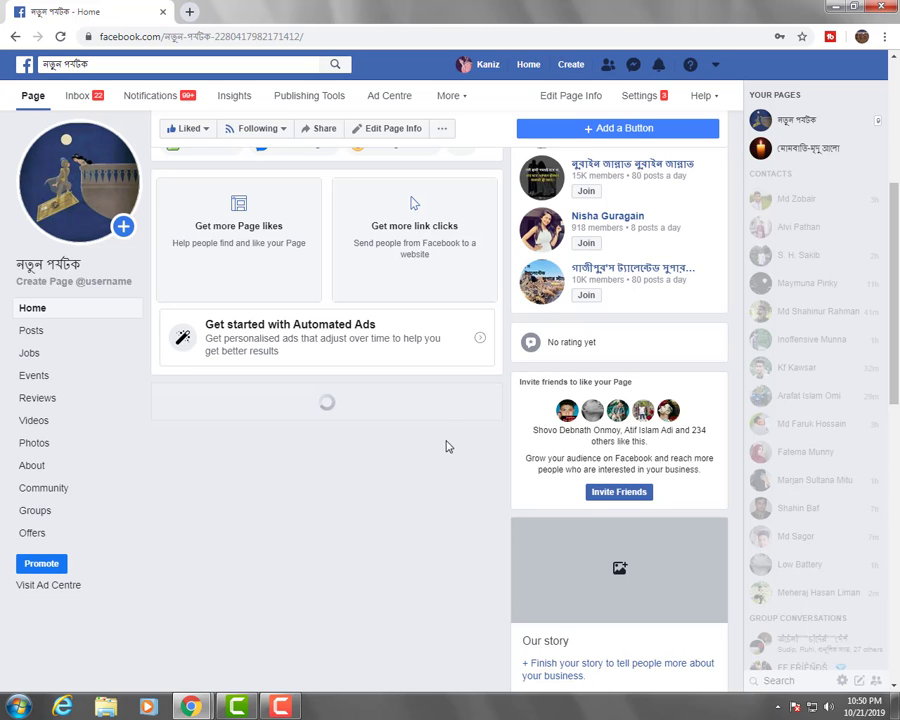
scroll(446, 444, "down", 2)
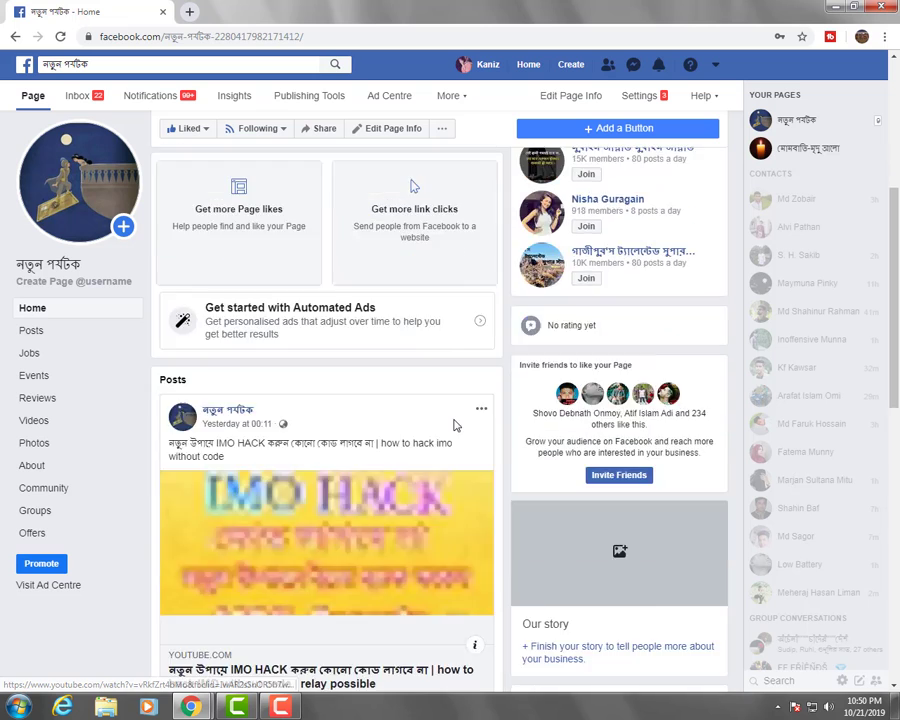
scroll(452, 420, "down", 3)
scroll(458, 399, "up", 1)
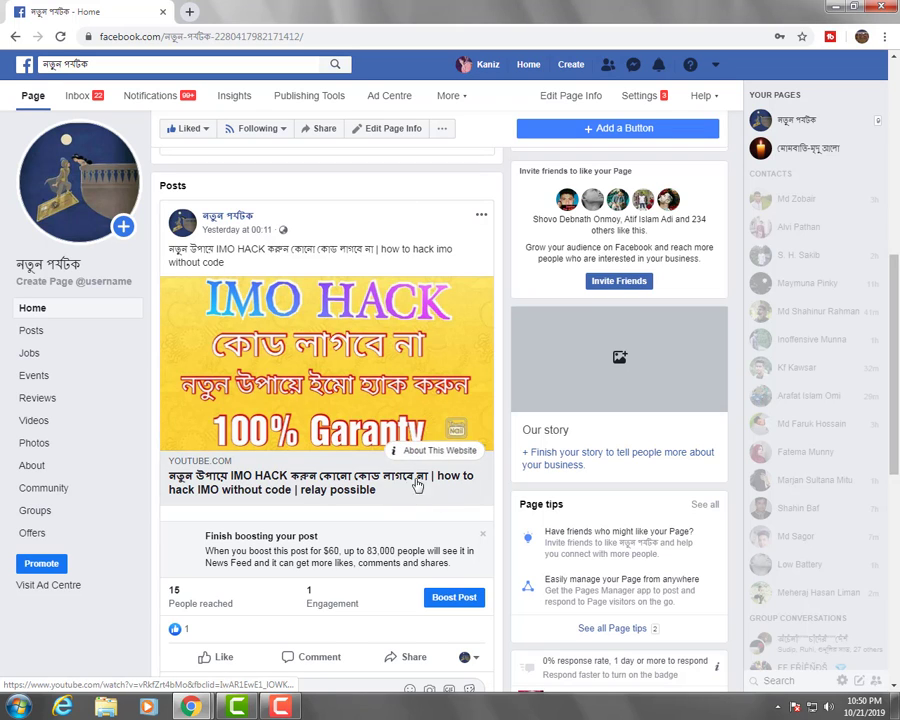
left_click(461, 606)
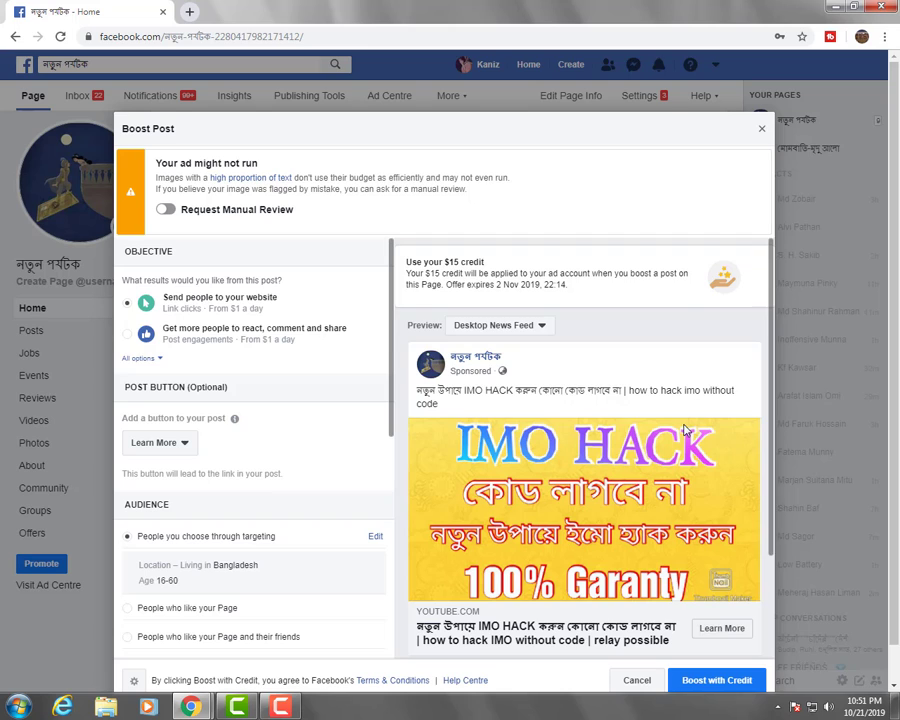
Step: Preview the ad as Mobile News Feed, and return the preview to Desktop News Feed
scroll(683, 430, "down", 2)
scroll(683, 430, "up", 1)
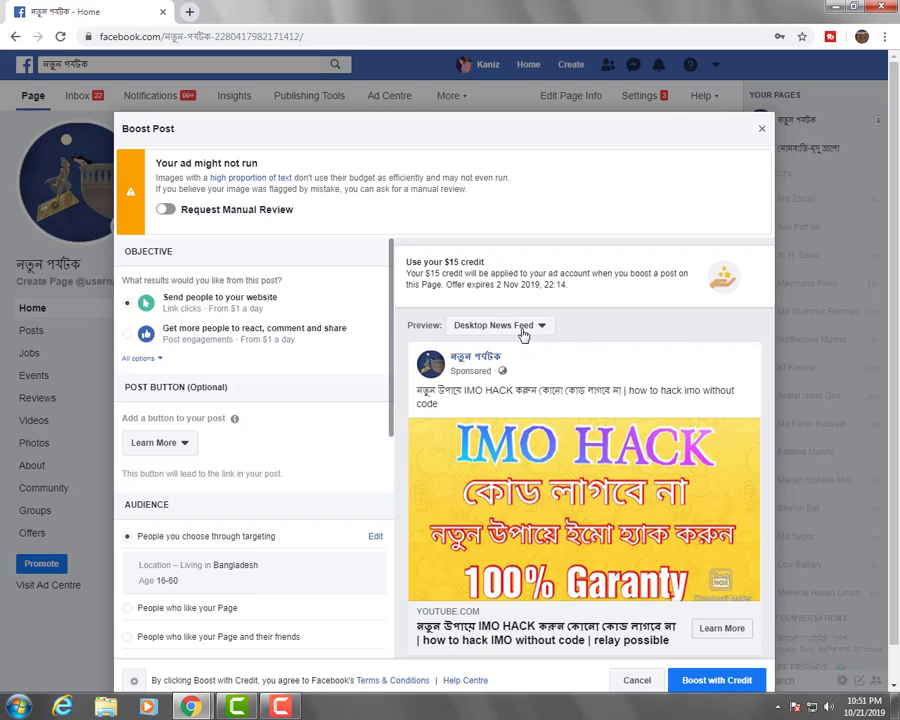
left_click(539, 327)
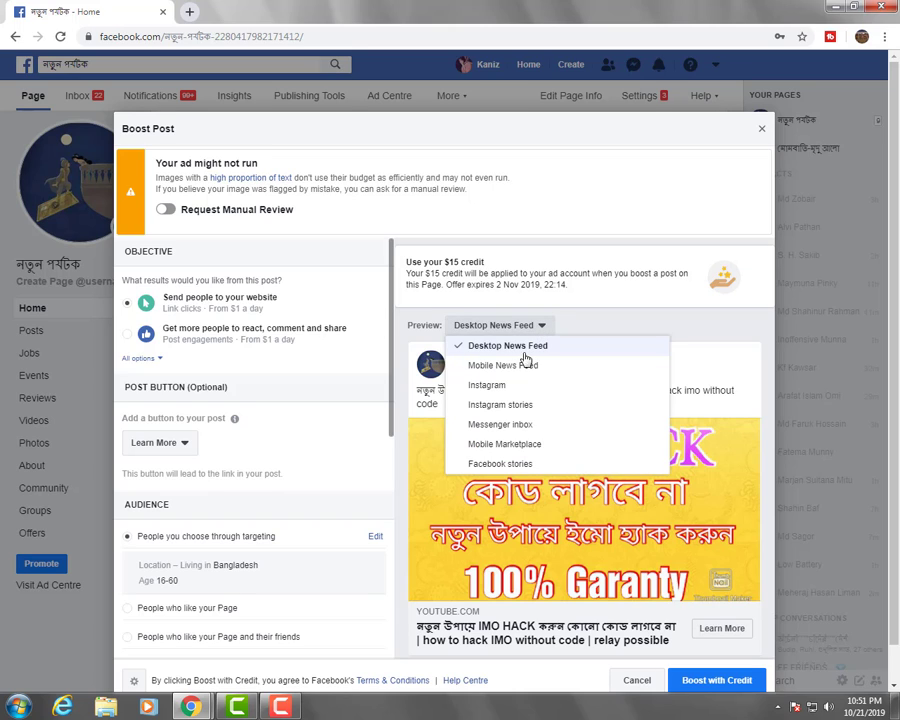
left_click(520, 367)
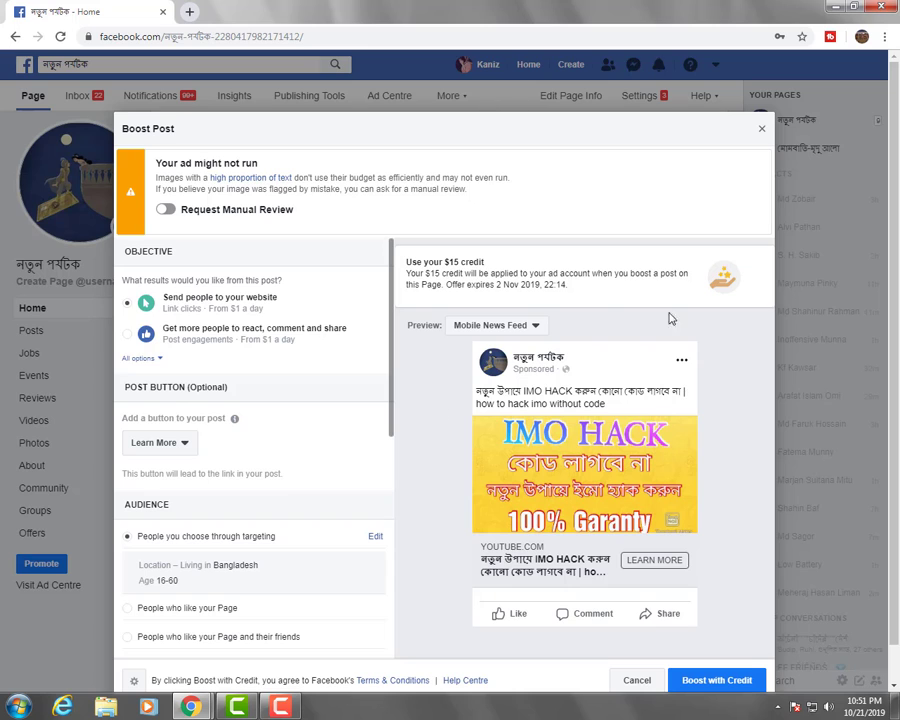
left_click(534, 329)
left_click(525, 347)
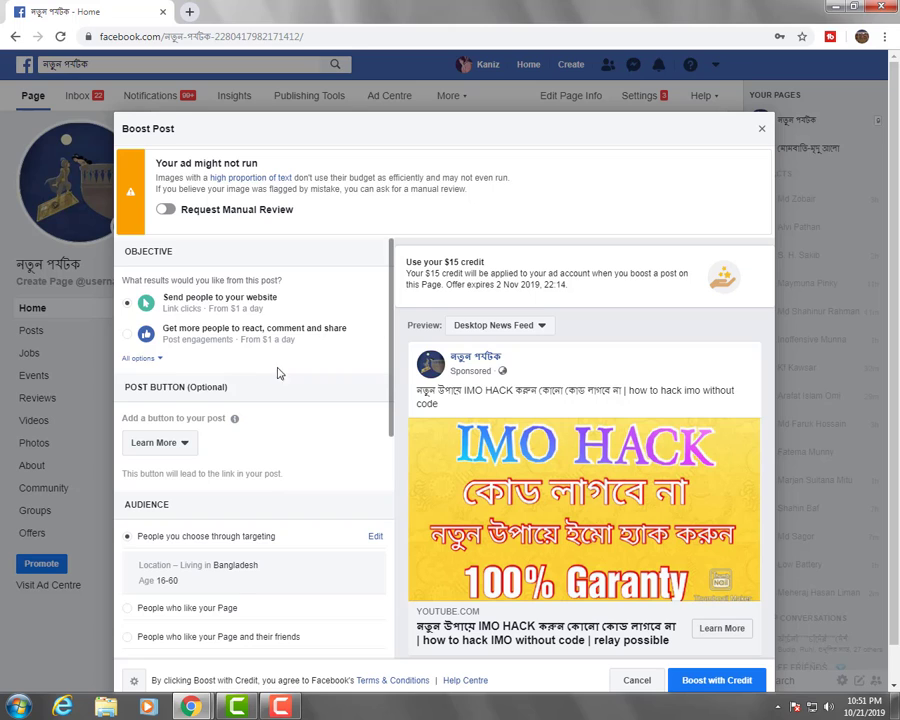
Step: Dismiss the Windows color scheme prompt and change the post button to Send Message
scroll(380, 412, "down", 3)
scroll(378, 406, "up", 3)
scroll(705, 545, "down", 2)
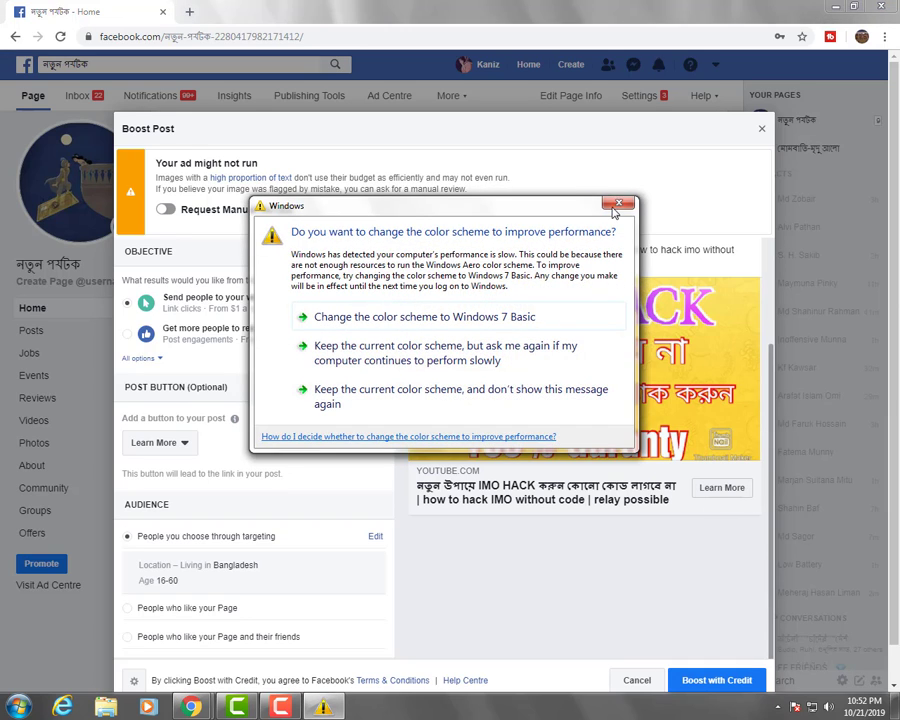
left_click(618, 205)
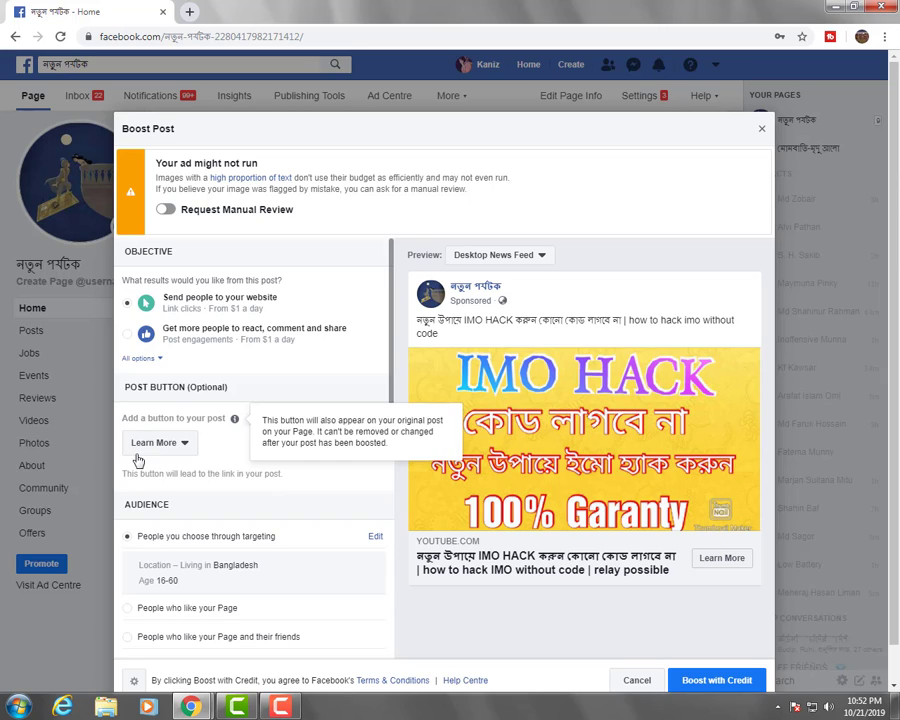
left_click(186, 449)
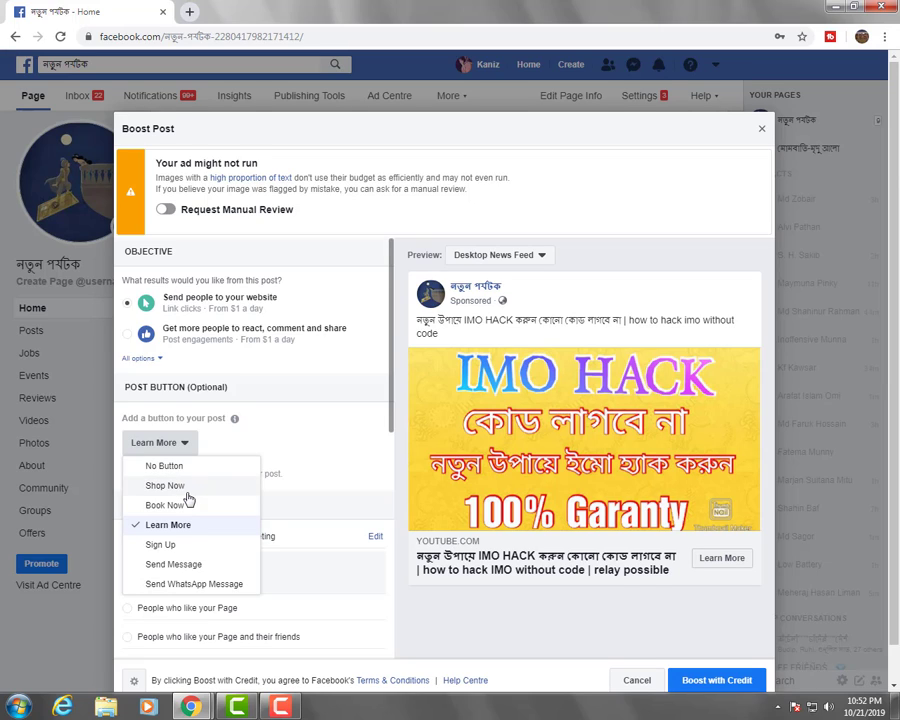
left_click(179, 570)
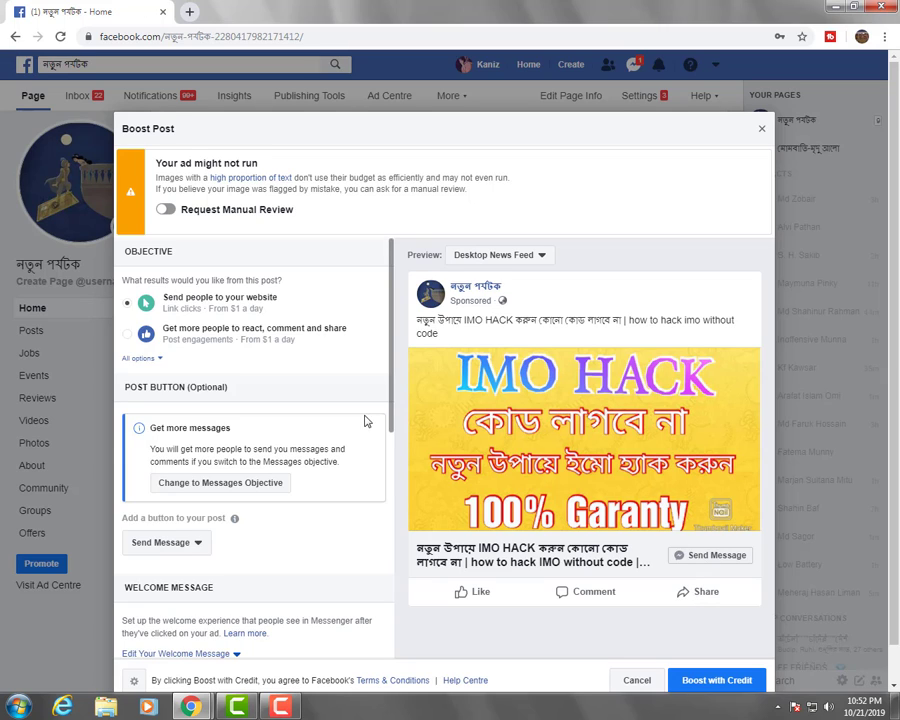
Step: Open the audience chosen through targeting for editing, and dismiss the Windows color scheme prompt
scroll(392, 413, "down", 1)
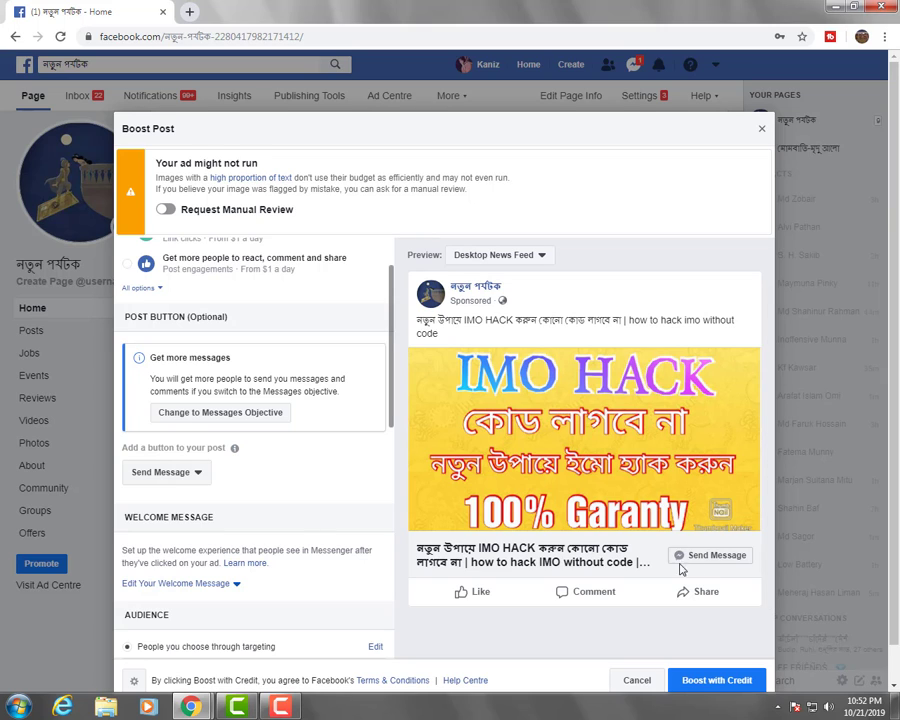
scroll(367, 430, "down", 2)
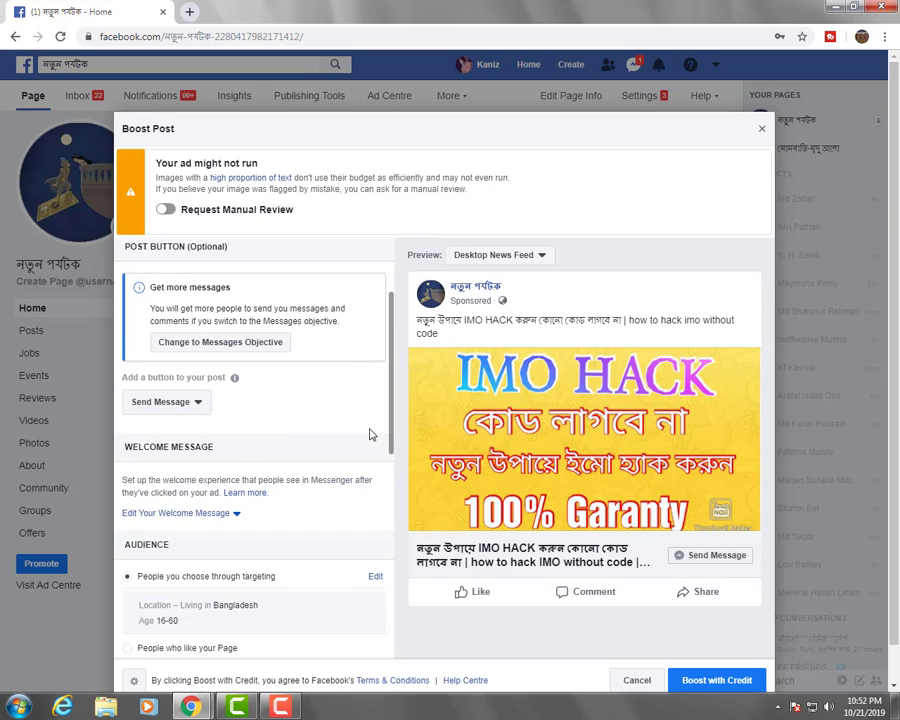
scroll(369, 431, "down", 1)
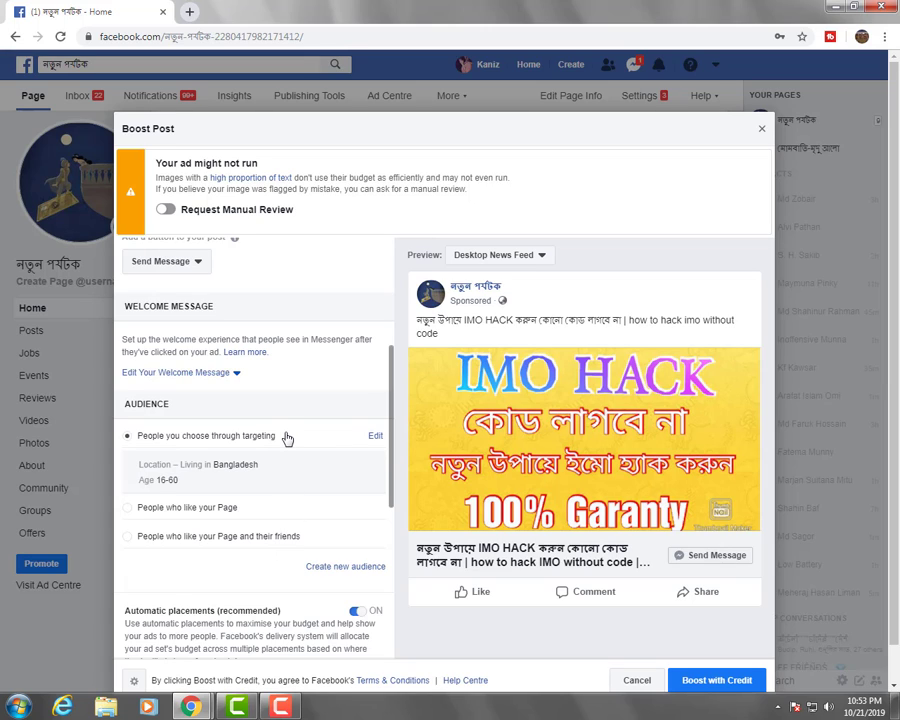
left_click(376, 437)
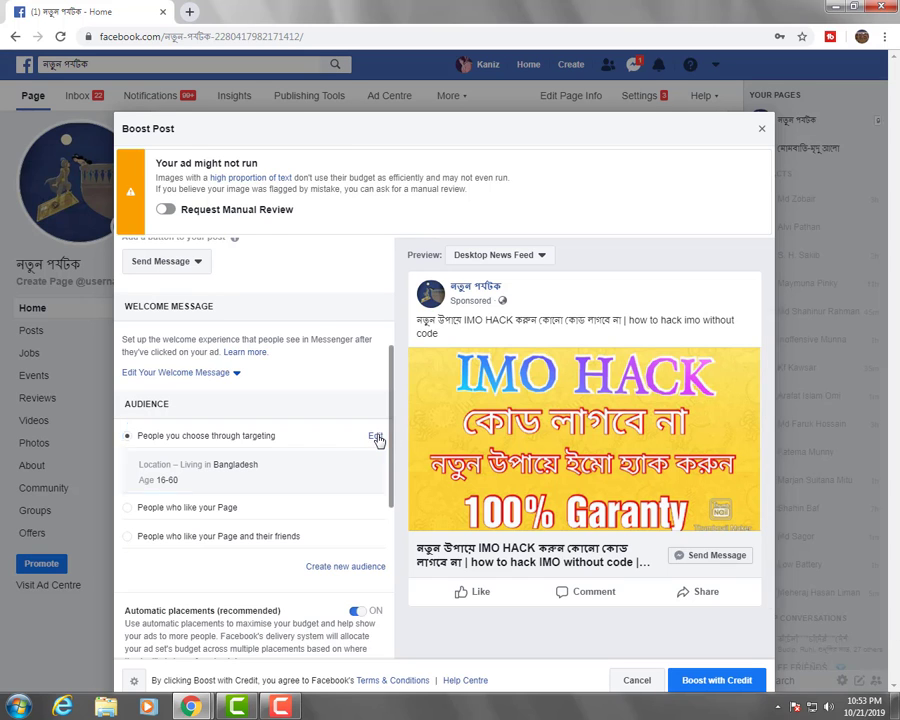
left_click(376, 437)
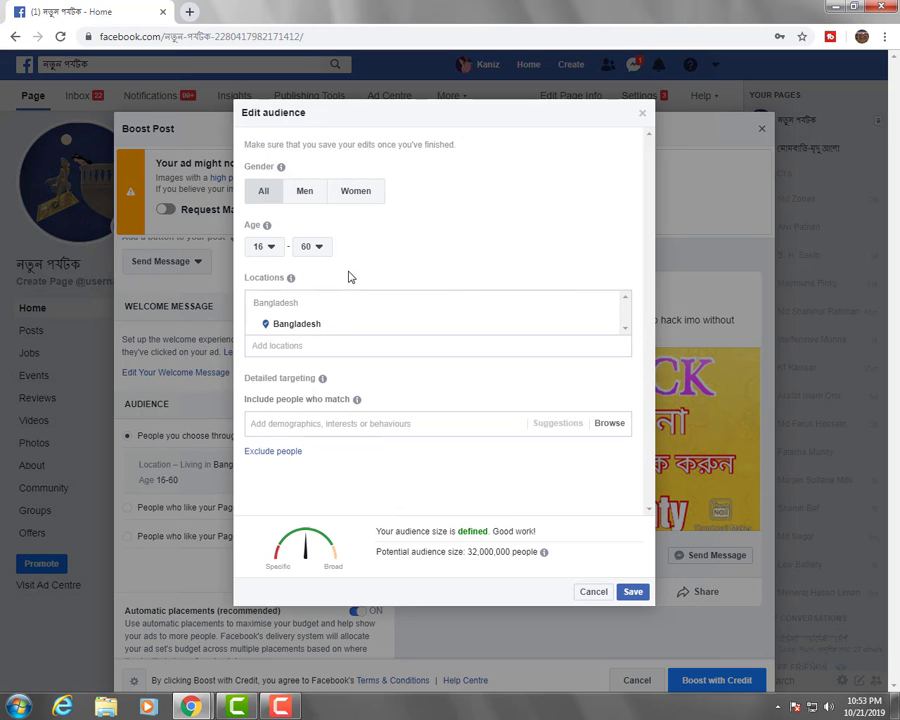
mouse_move(281, 167)
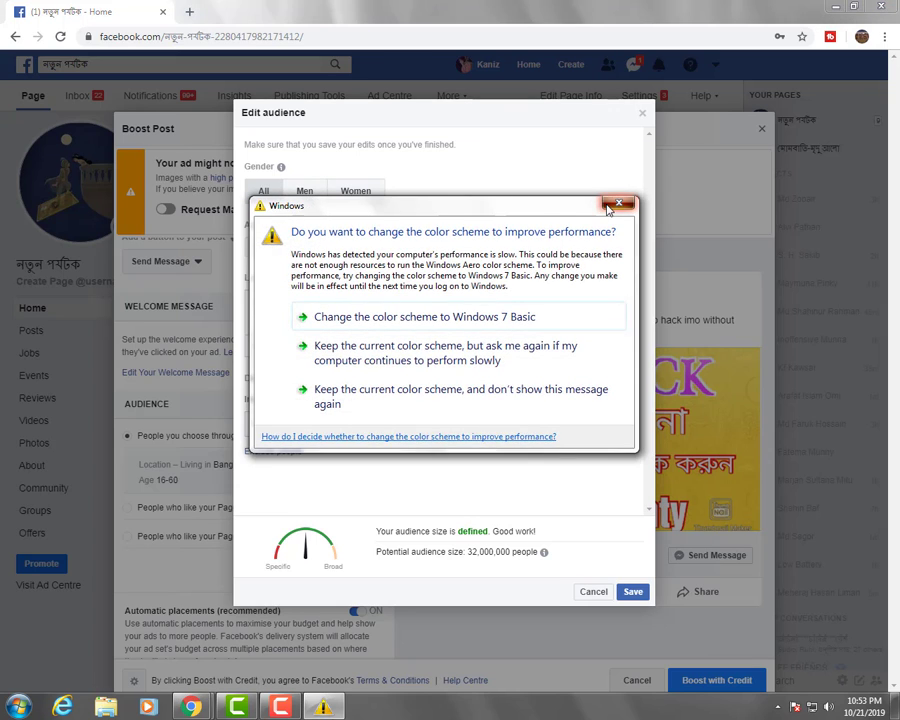
left_click(616, 203)
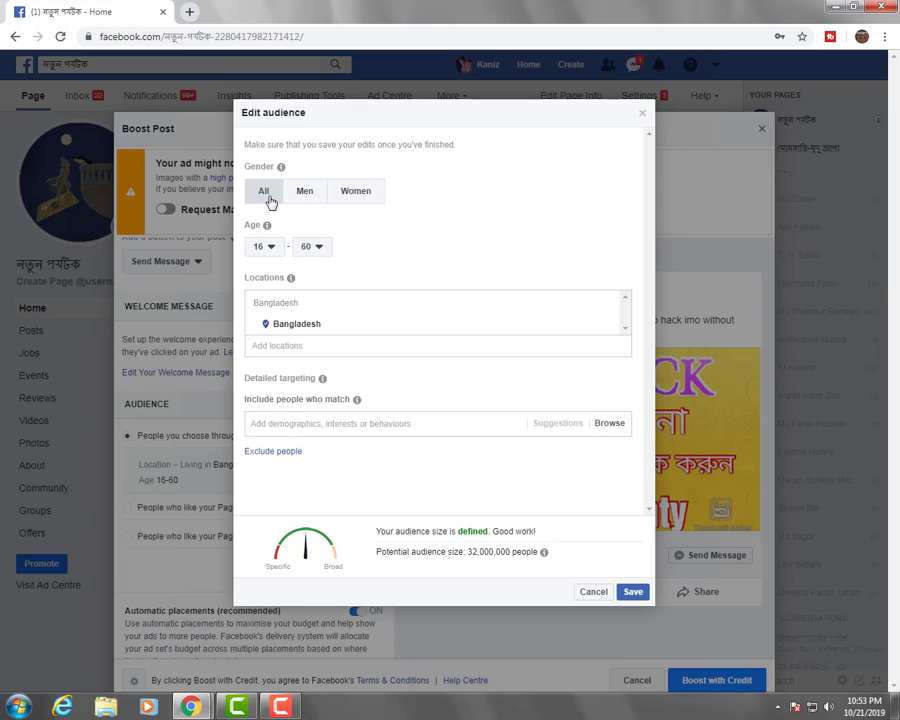
Step: Set the audience's age range to 18–56
left_click(268, 247)
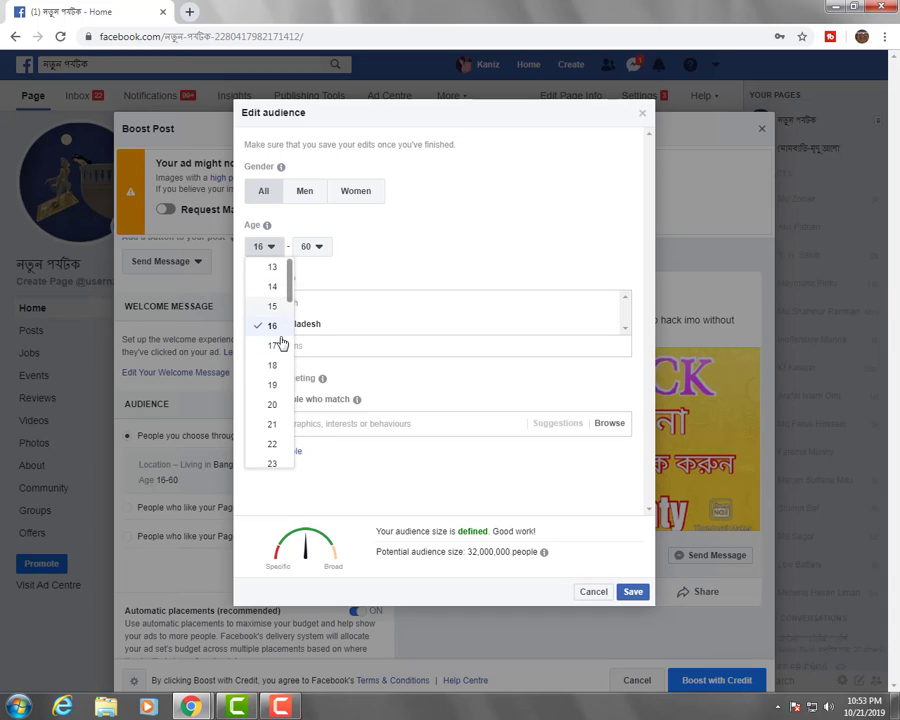
left_click(278, 368)
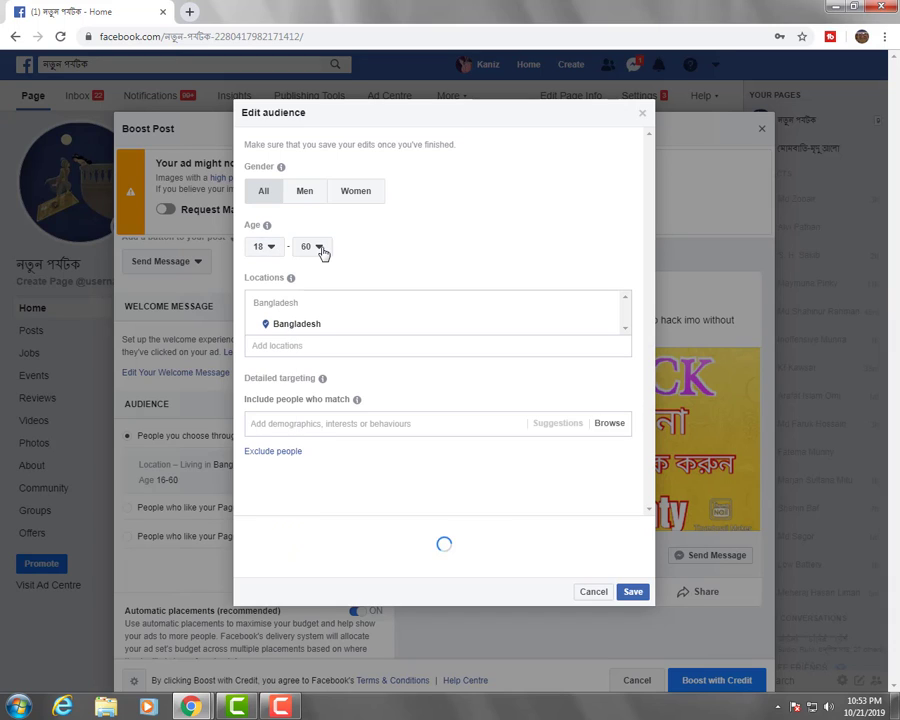
left_click(320, 248)
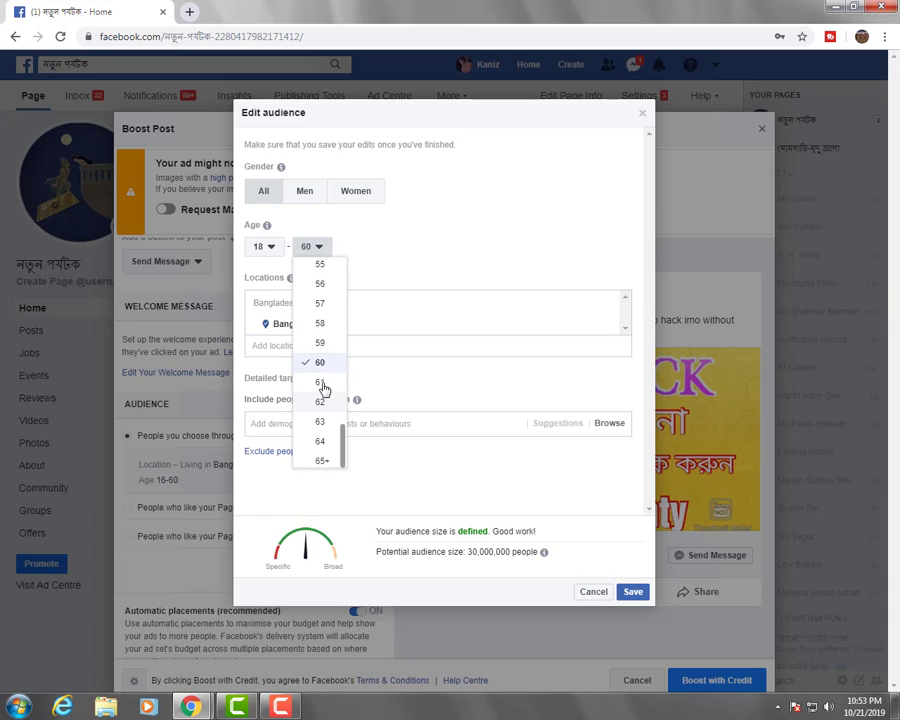
left_click(320, 285)
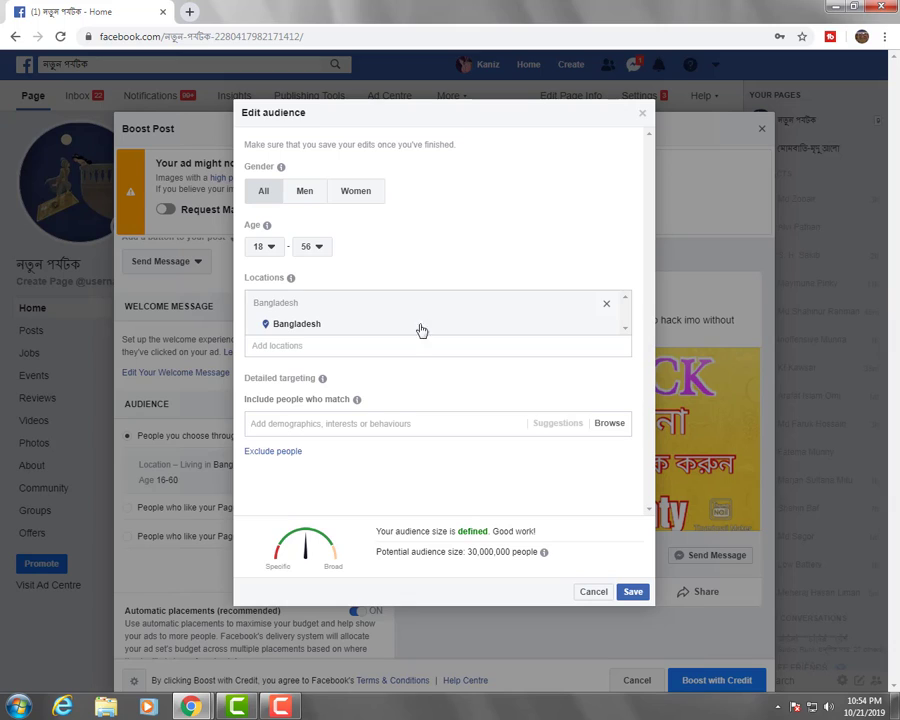
Step: Change the audience location to the city Dhaka, Dhaka Division, Bangladesh, and dismiss the Windows hard disk warning
left_click(300, 346)
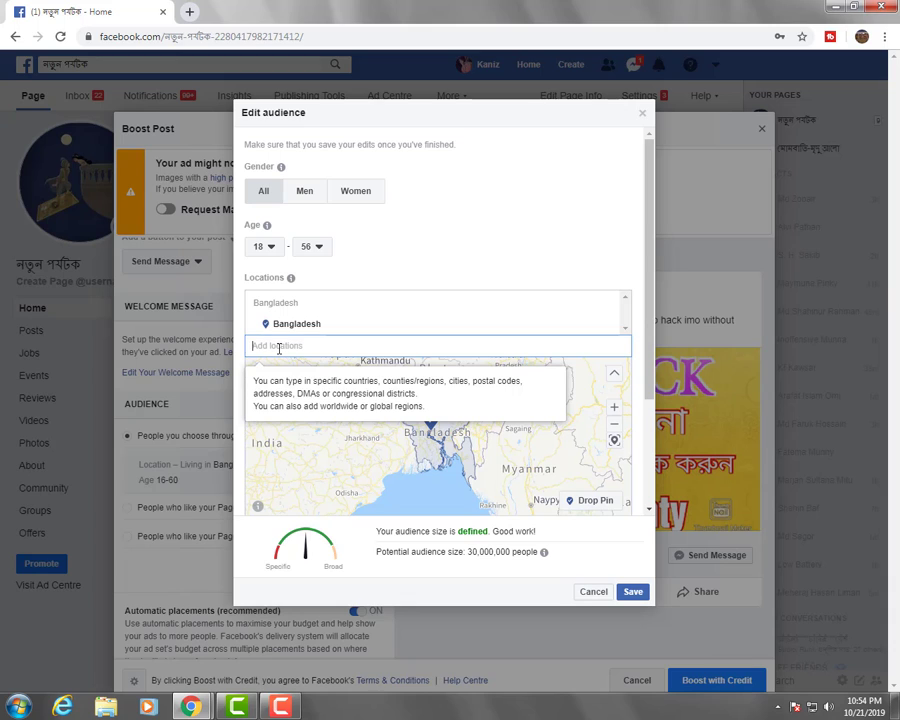
type("dha")
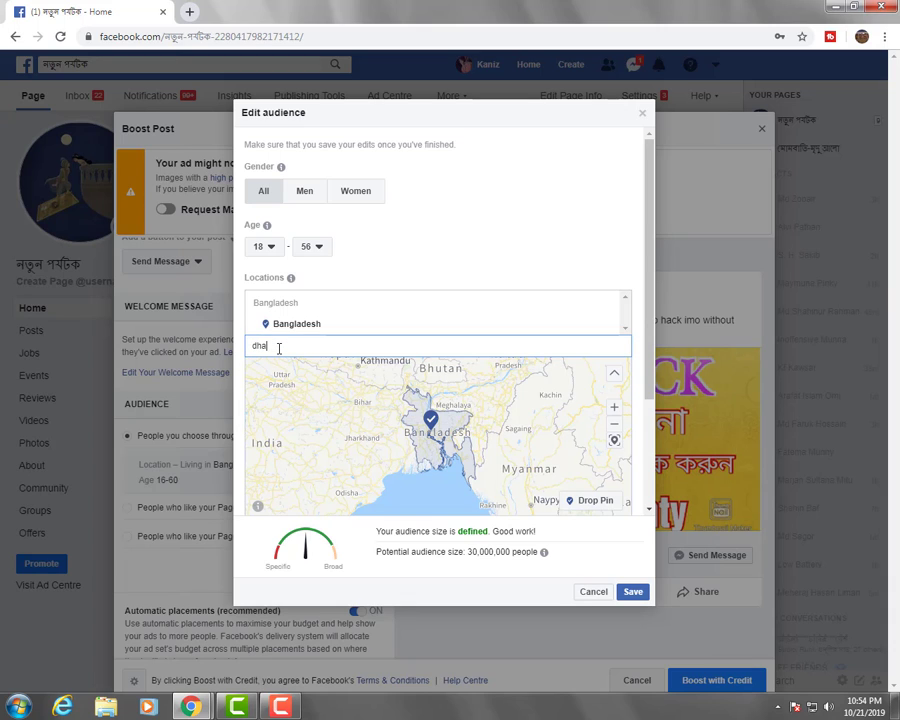
type("ka")
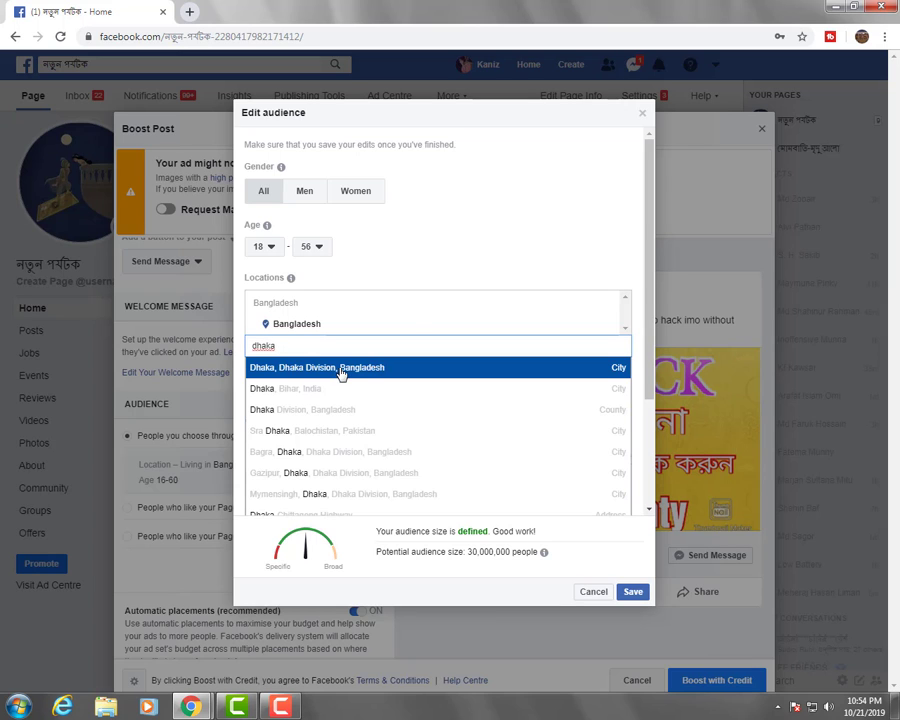
left_click(340, 368)
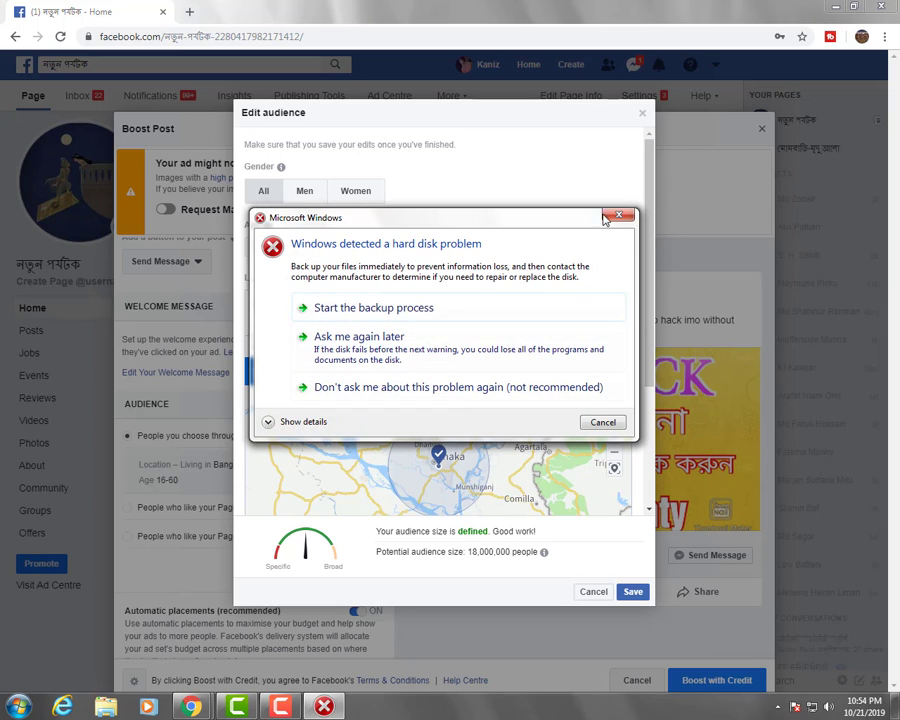
left_click(617, 215)
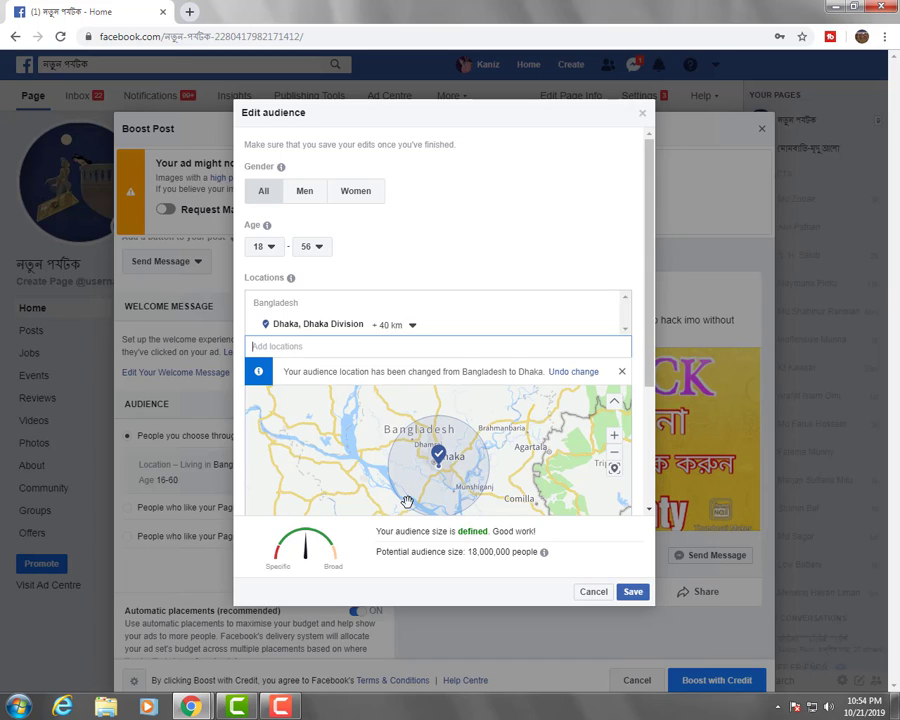
Step: Drop a pin on the map at Khulna, at about (22.79, 89.57), as an additional audience location and save the audience
scroll(410, 480, "down", 1)
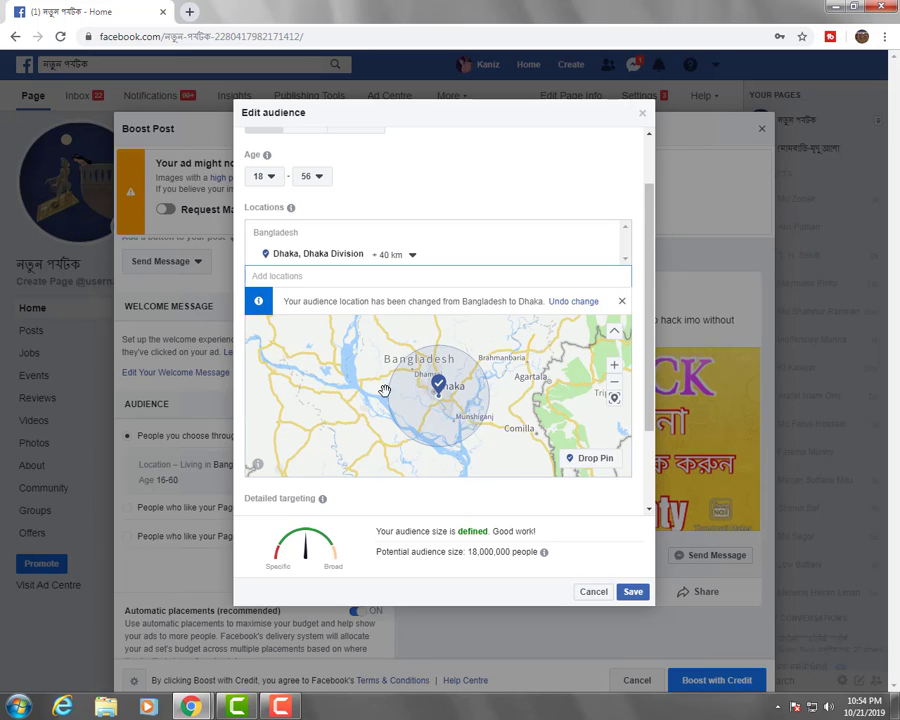
left_click(595, 460)
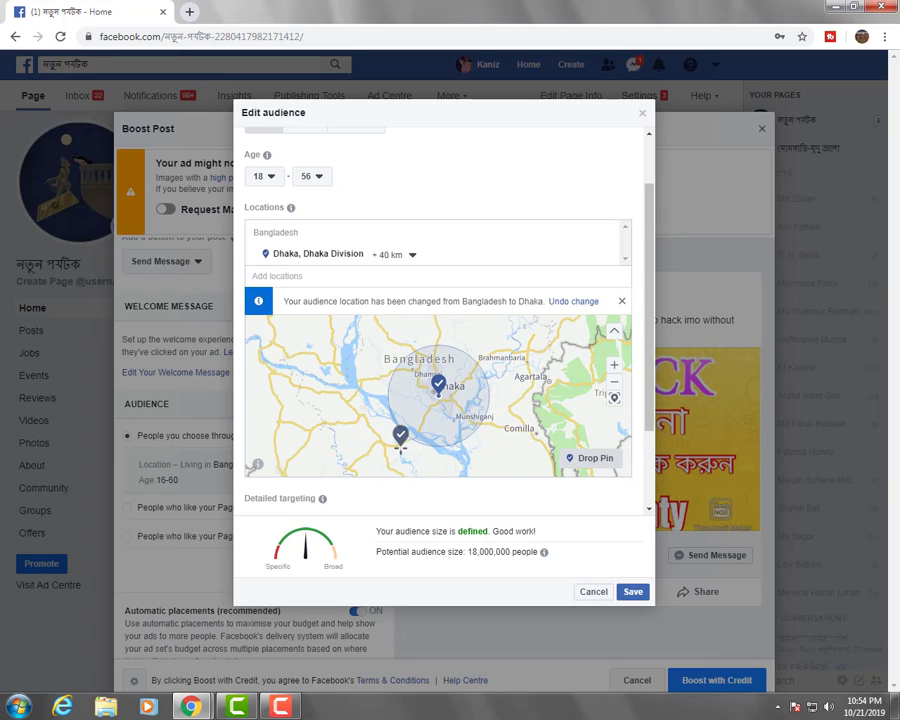
left_click_drag(400, 446, 443, 326)
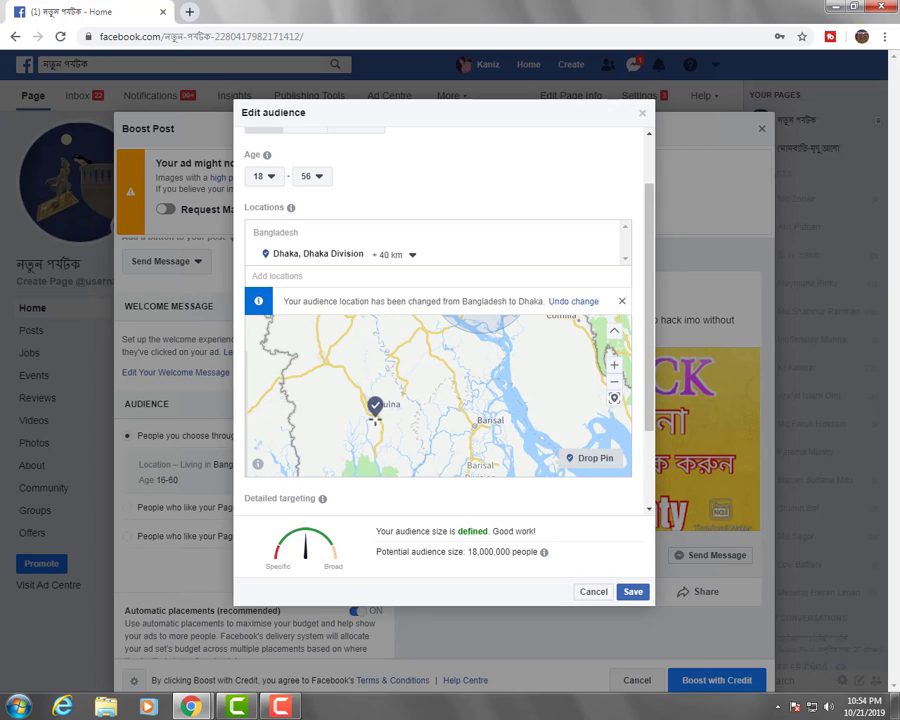
left_click(371, 415)
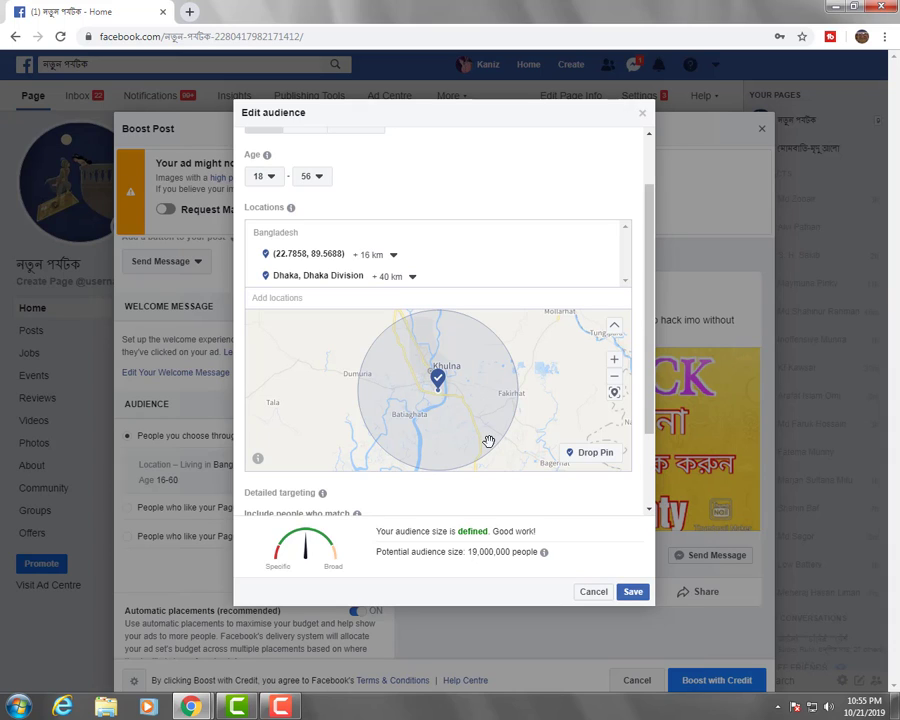
scroll(550, 490, "down", 2)
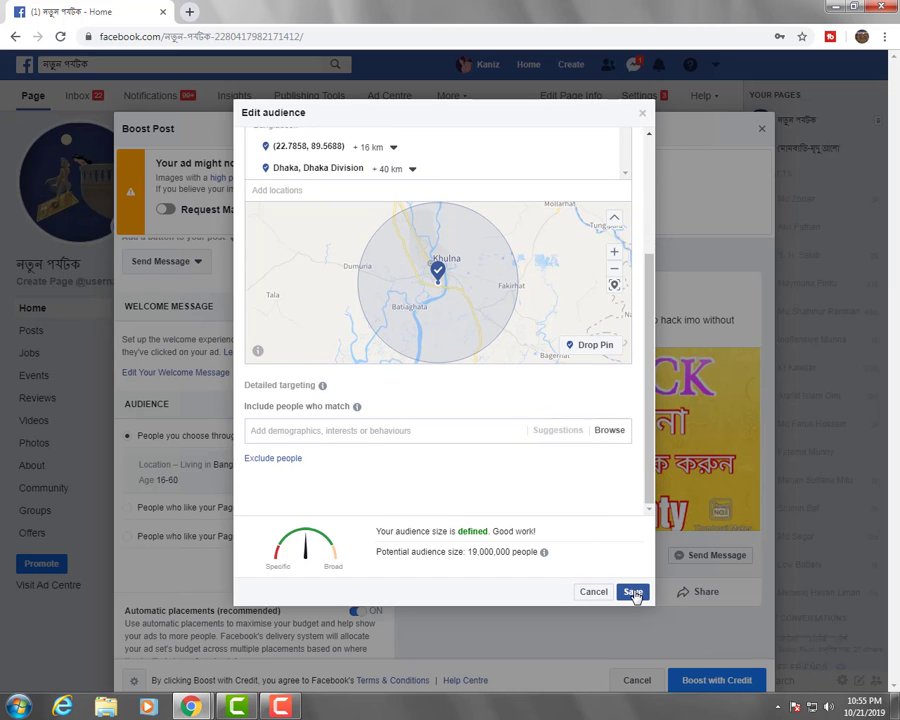
left_click(633, 593)
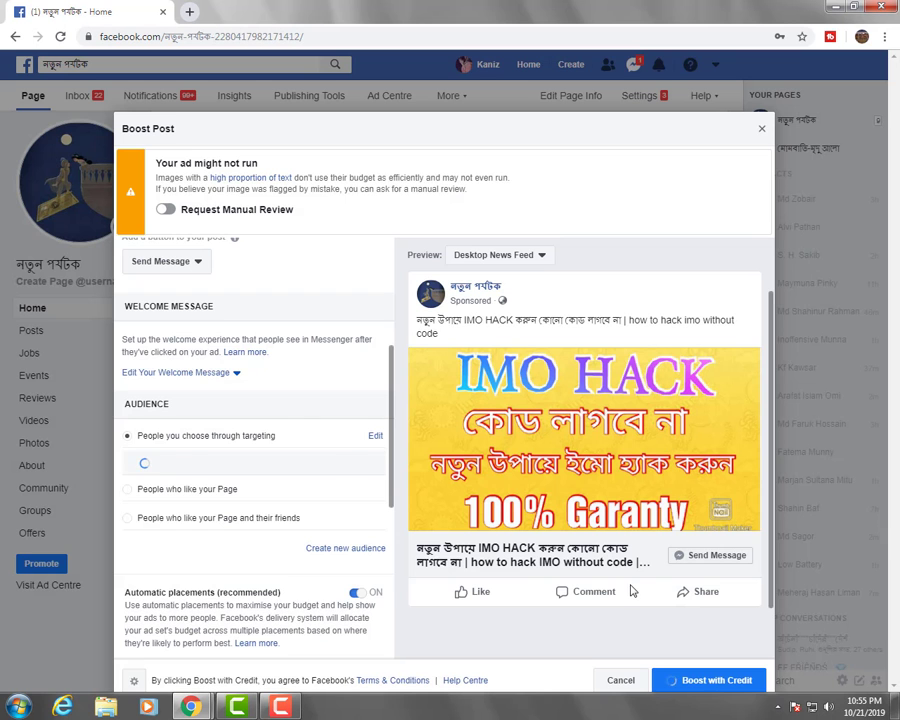
Step: Set the boost's total budget to $10.00 USD
scroll(216, 368, "down", 1)
scroll(216, 368, "down", 4)
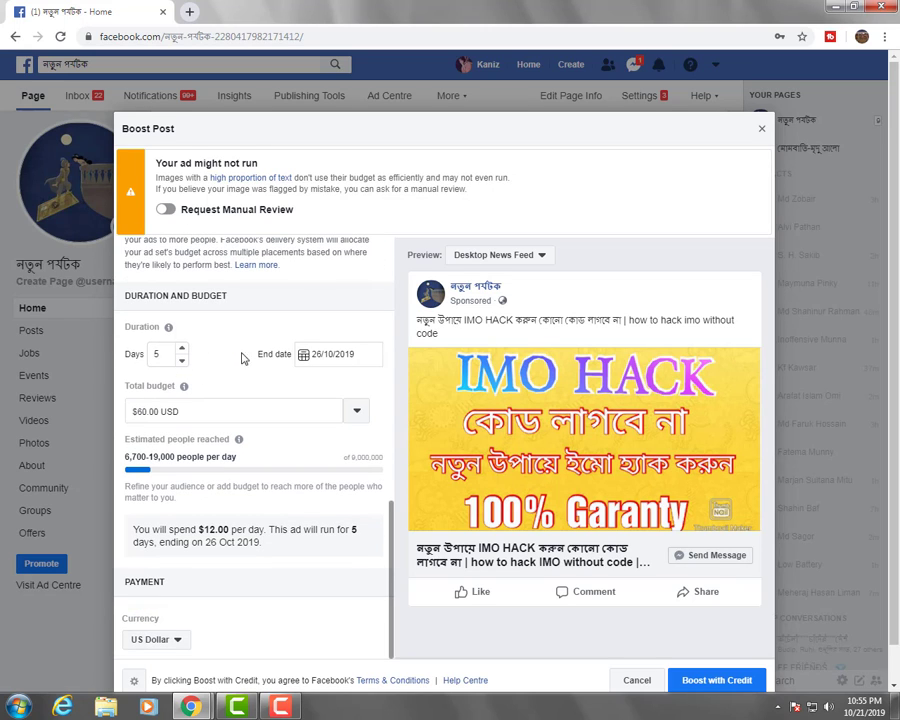
left_click(149, 413)
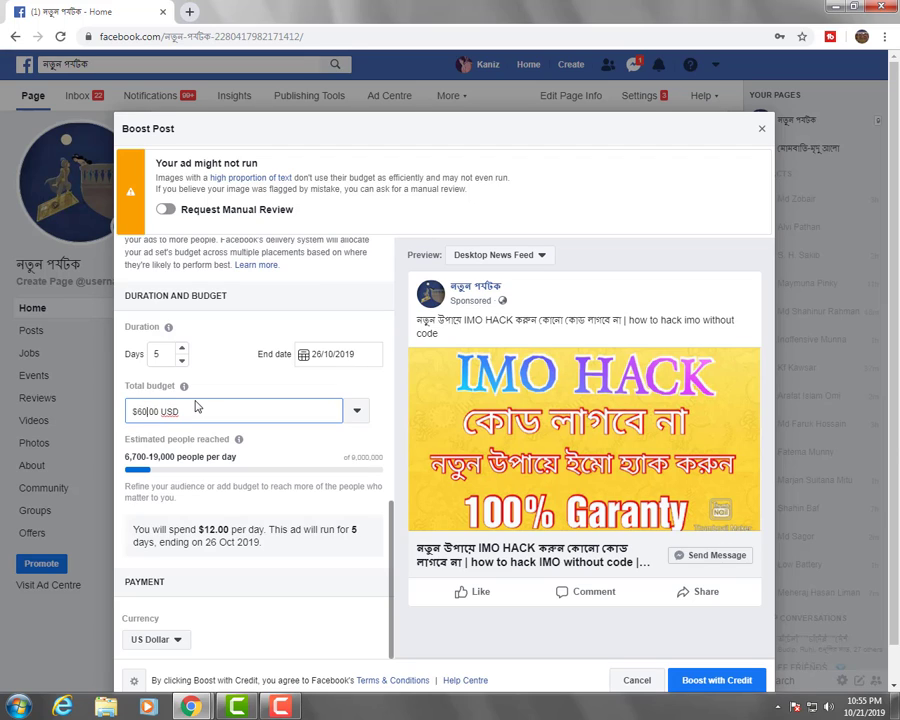
key("BackSpace")
key("BackSpace")
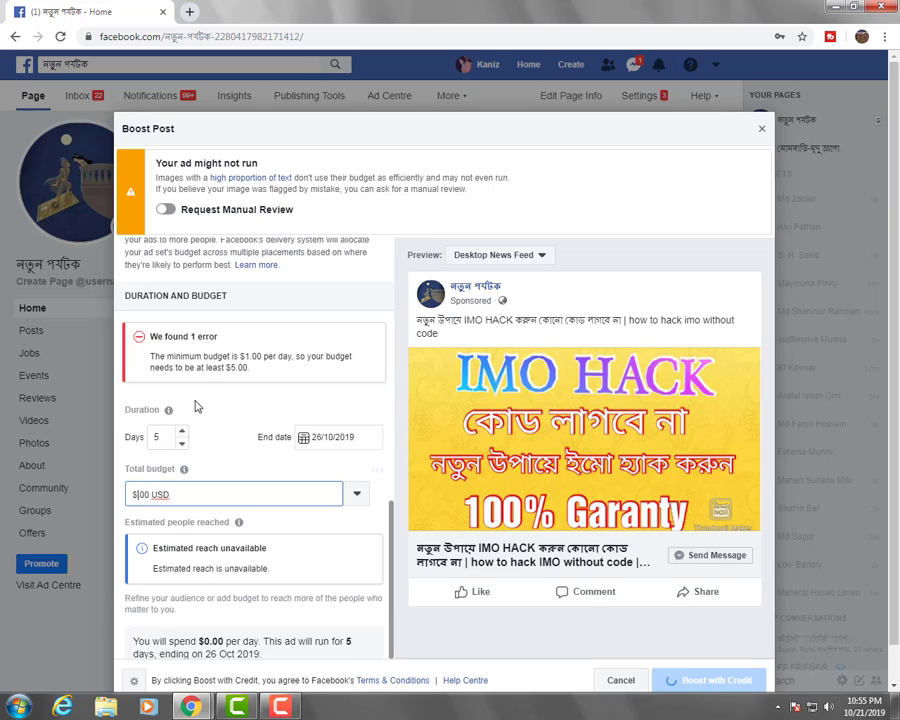
type("10.")
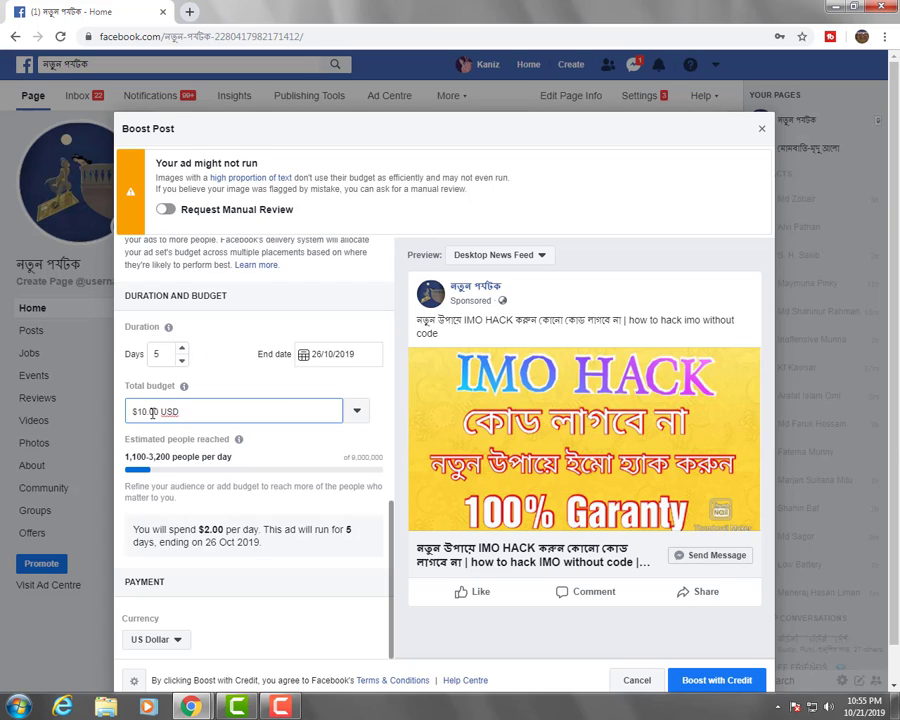
Step: Set the boost's duration to 10 days and dismiss the Windows color scheme prompt
left_click(182, 347)
left_click(182, 347)
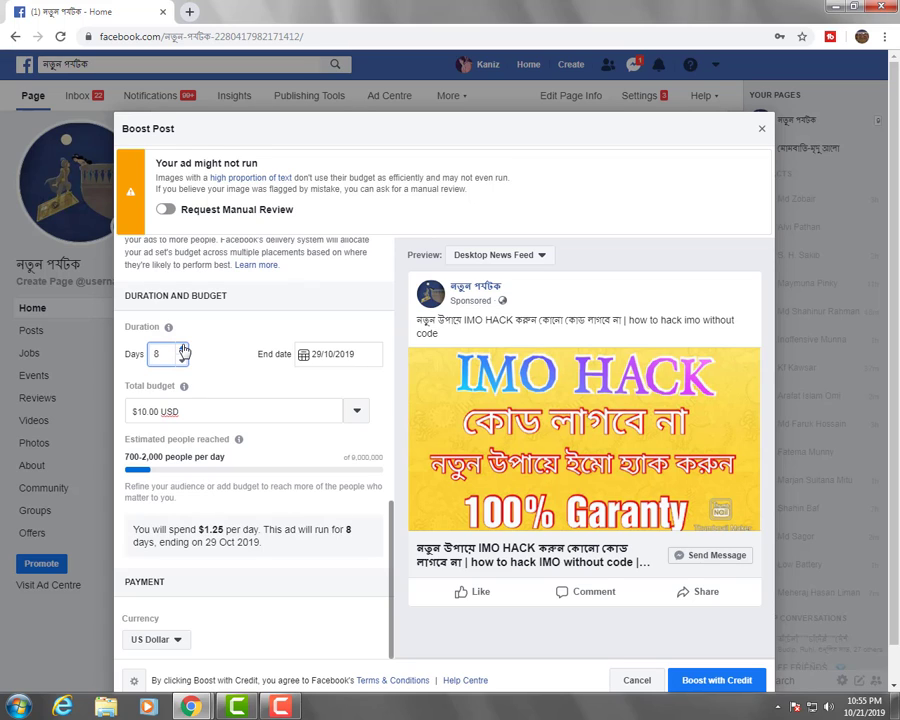
left_click(182, 347)
left_click(182, 347)
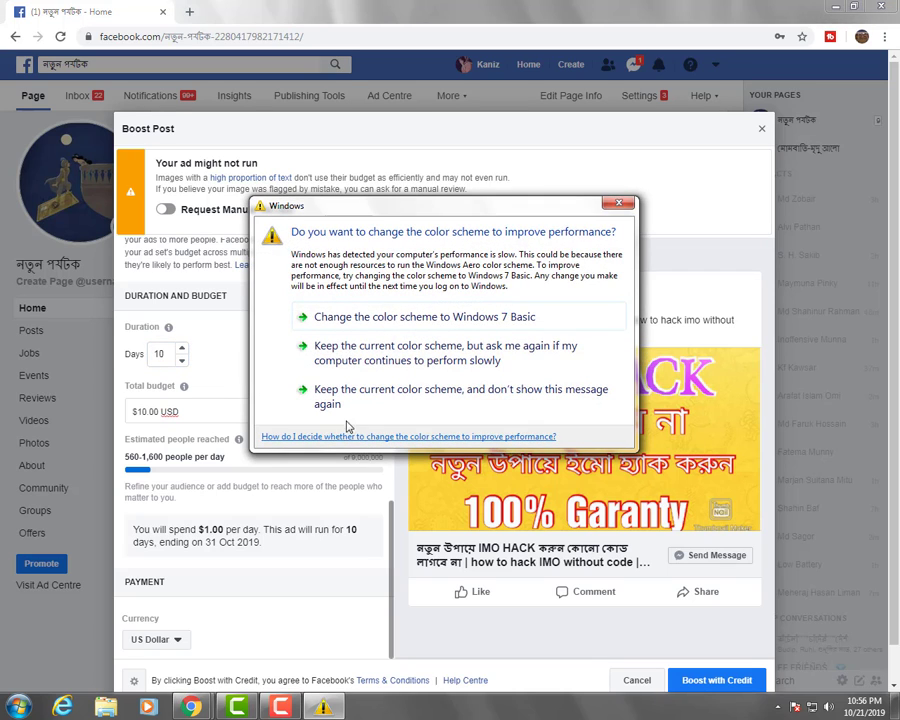
left_click(617, 203)
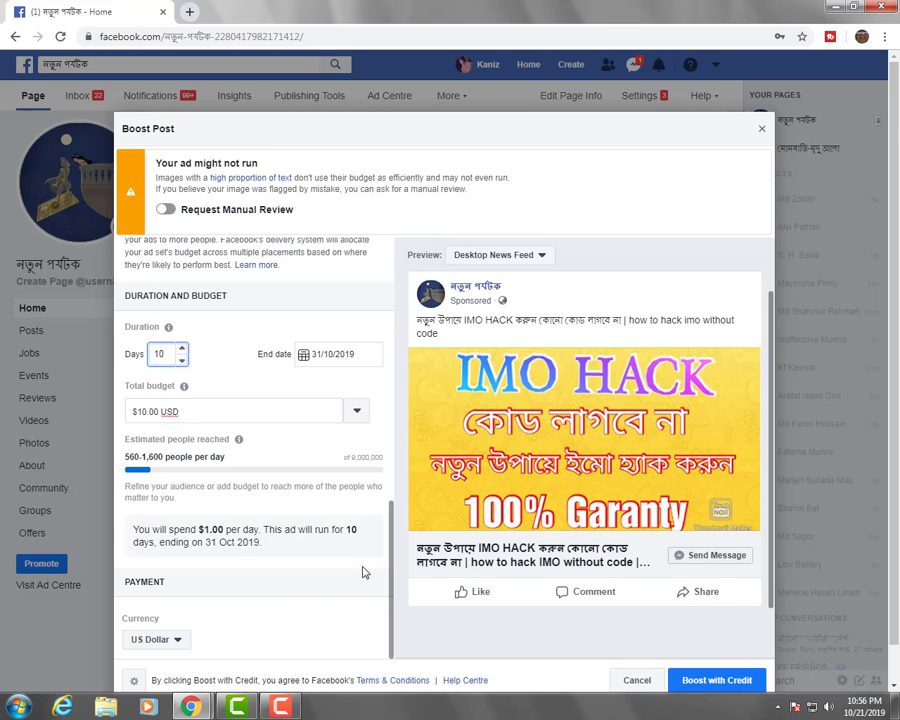
Step: Review the audience and budget settings, and select US Dollar as the payment currency
scroll(266, 395, "up", 10)
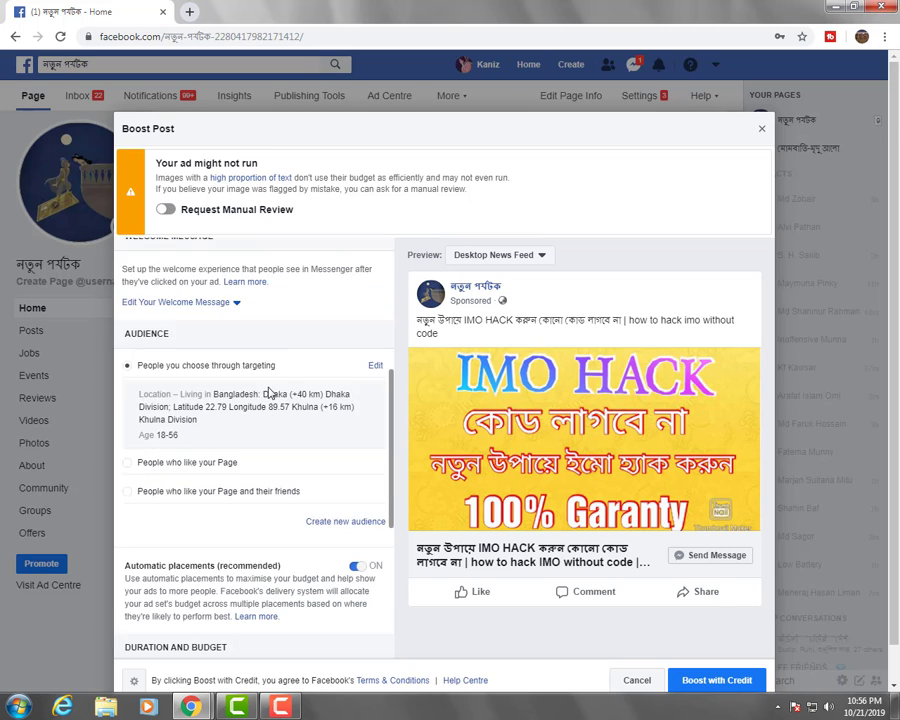
scroll(312, 406, "down", 1)
scroll(312, 408, "down", 10)
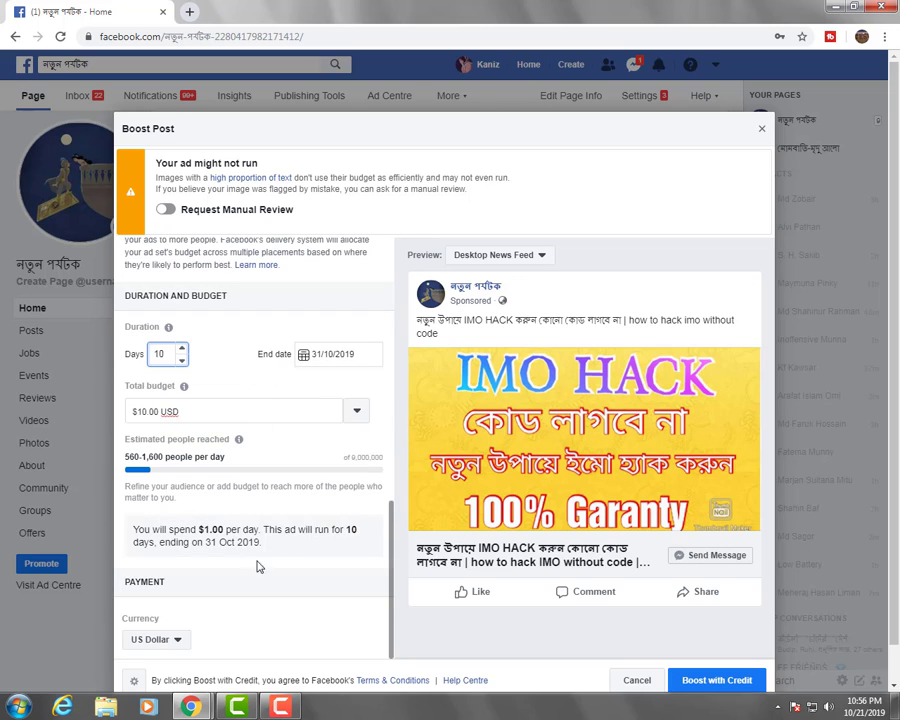
left_click(180, 642)
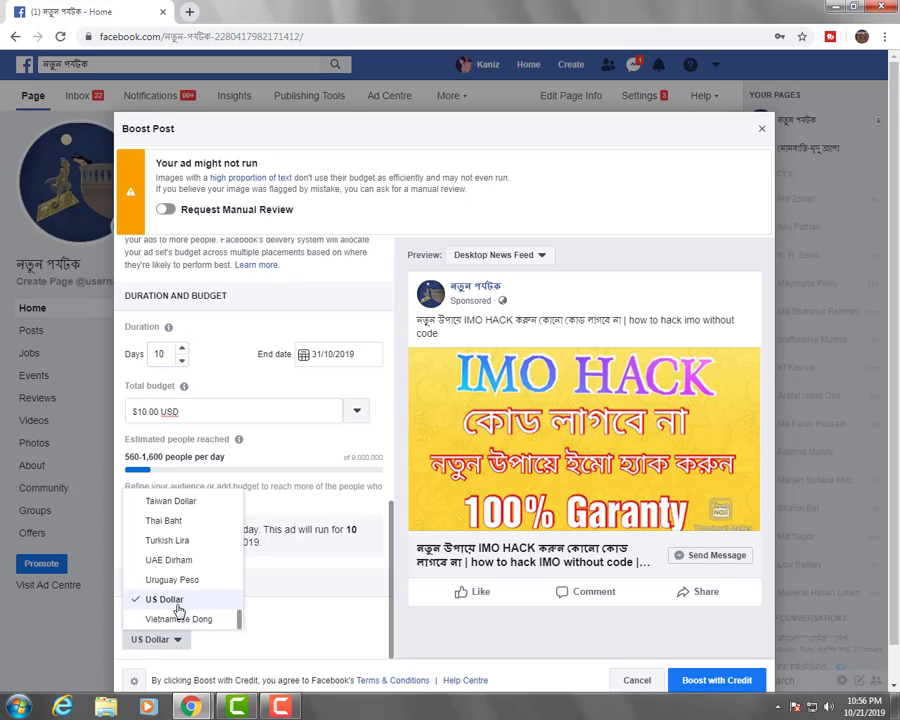
left_click(178, 602)
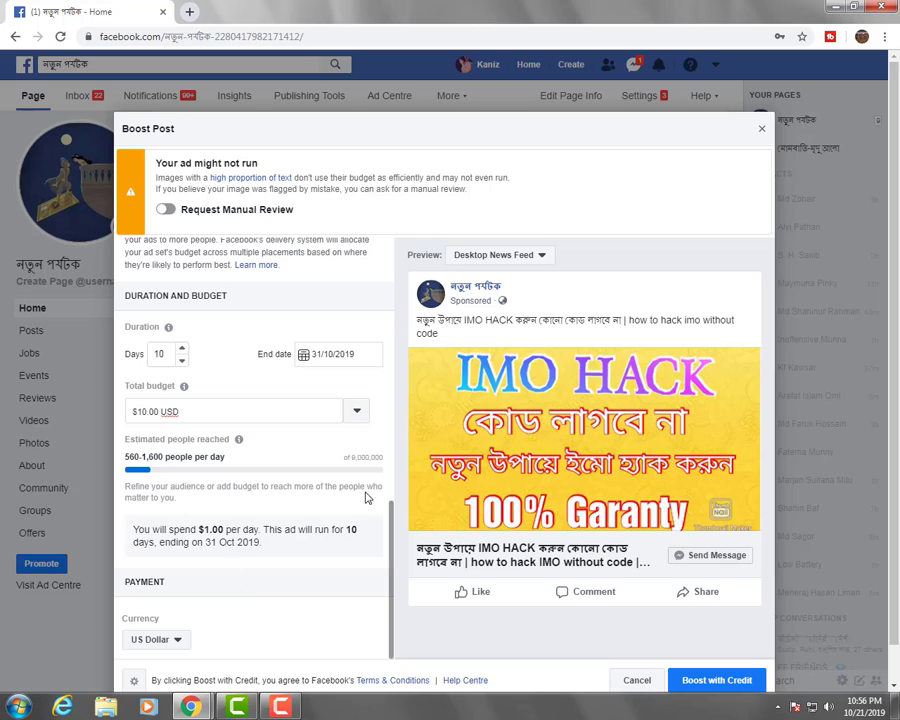
Step: Check the boost settings and post preview, and submit the boost with credit to reach the payment method selection
scroll(325, 497, "up", 4)
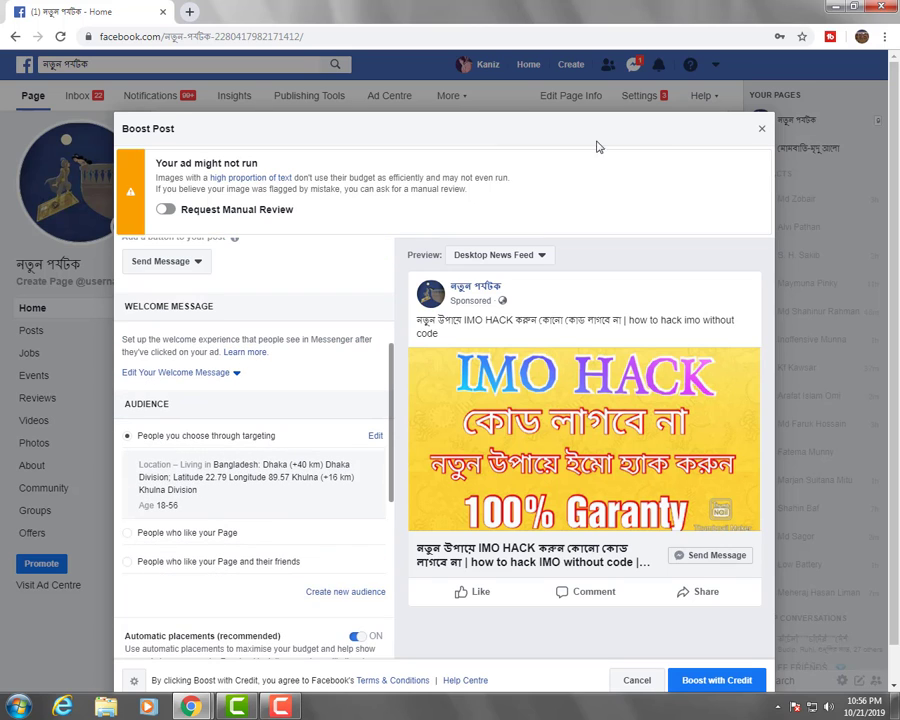
scroll(660, 420, "down", 2)
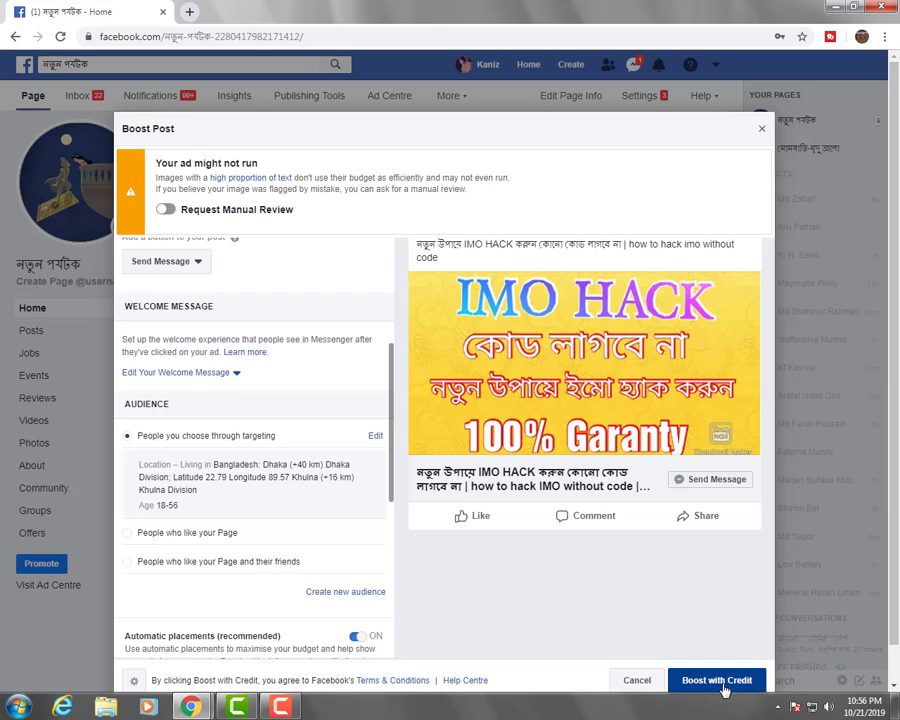
left_click(722, 682)
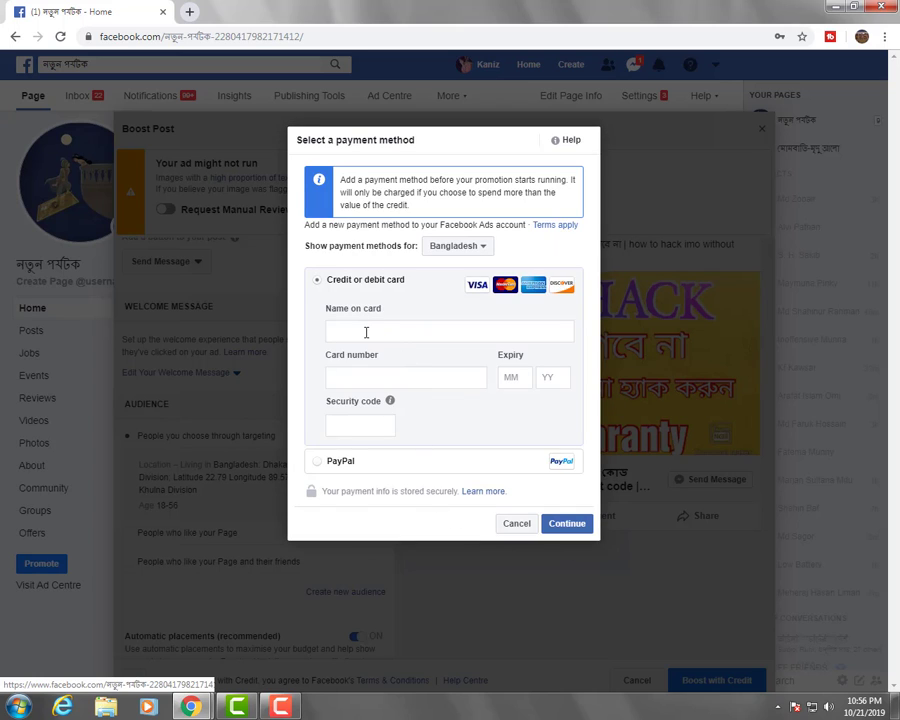
Step: Examine the credit or debit card form's fields for name on card, expiry month and year, and security code
left_click(366, 333)
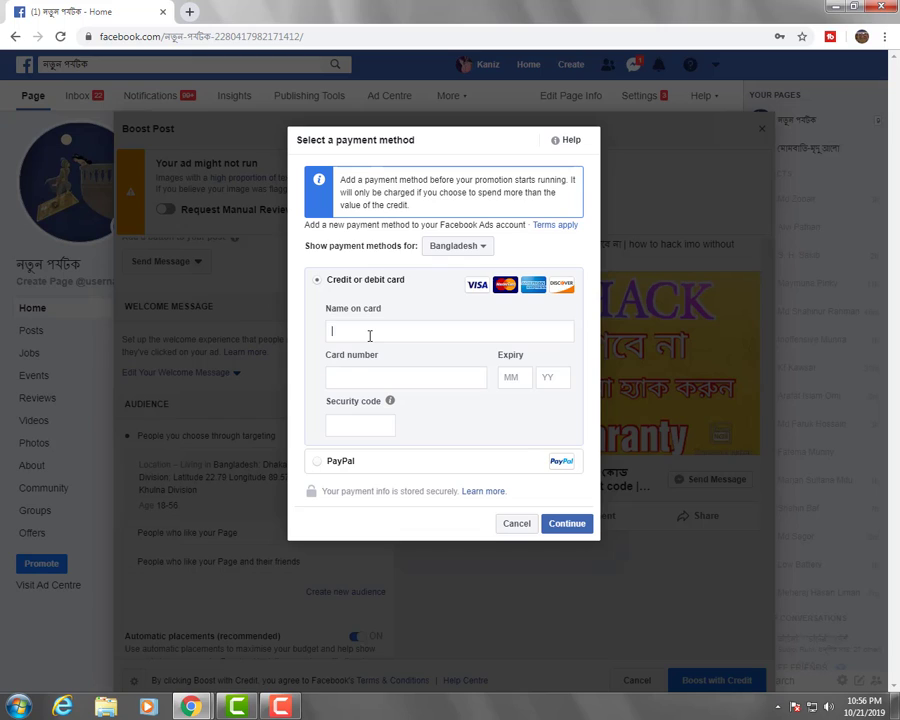
left_click(512, 376)
left_click(549, 377)
left_click(330, 430)
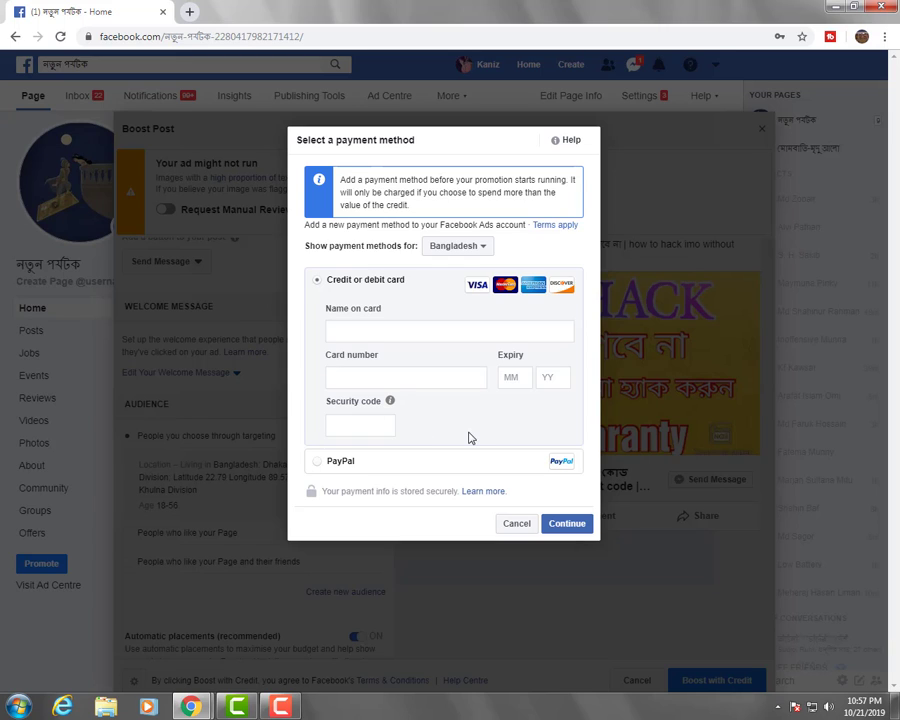